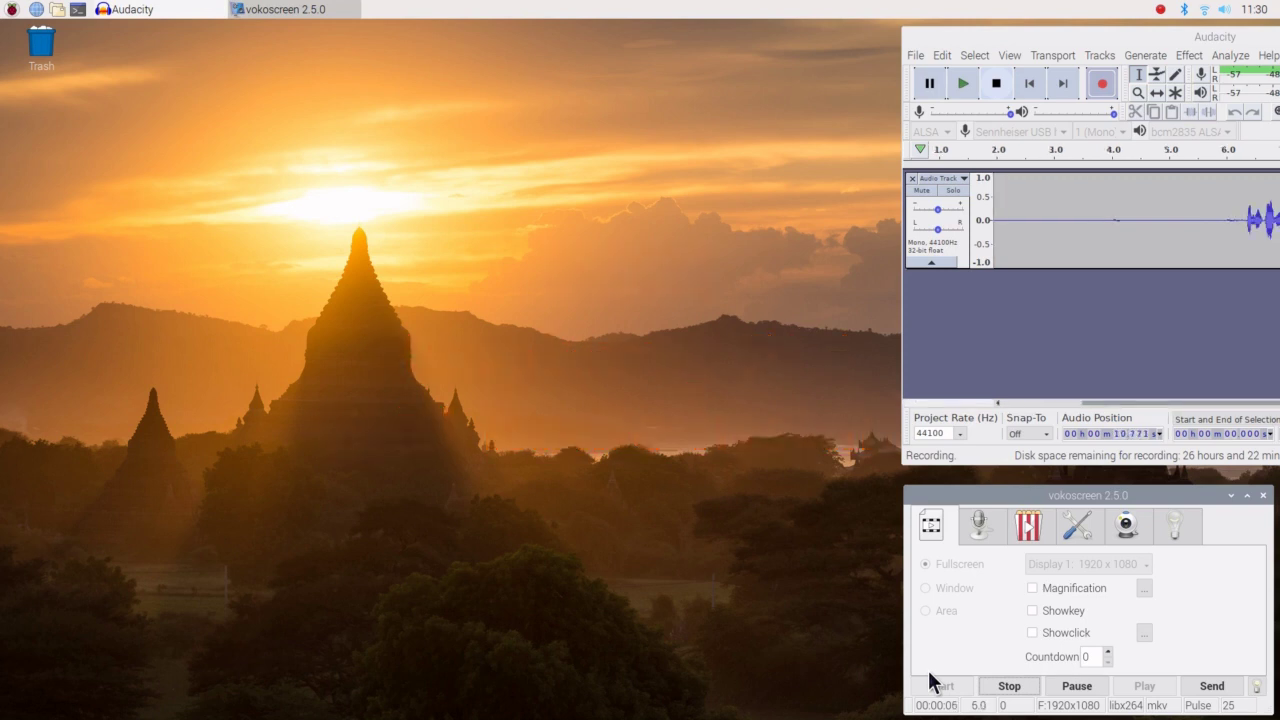
Launch Add / Remove Software from the Preferences menu and move its window up and left
left_click(12, 10)
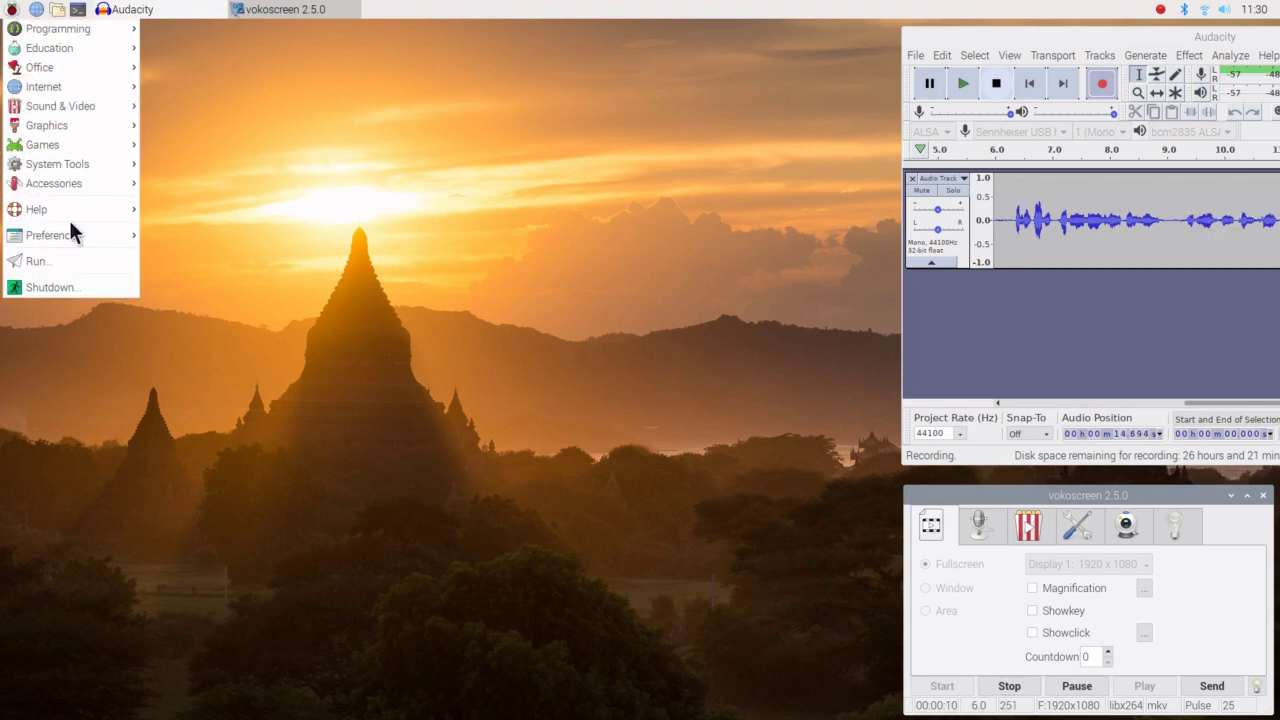
mouse_move(80, 238)
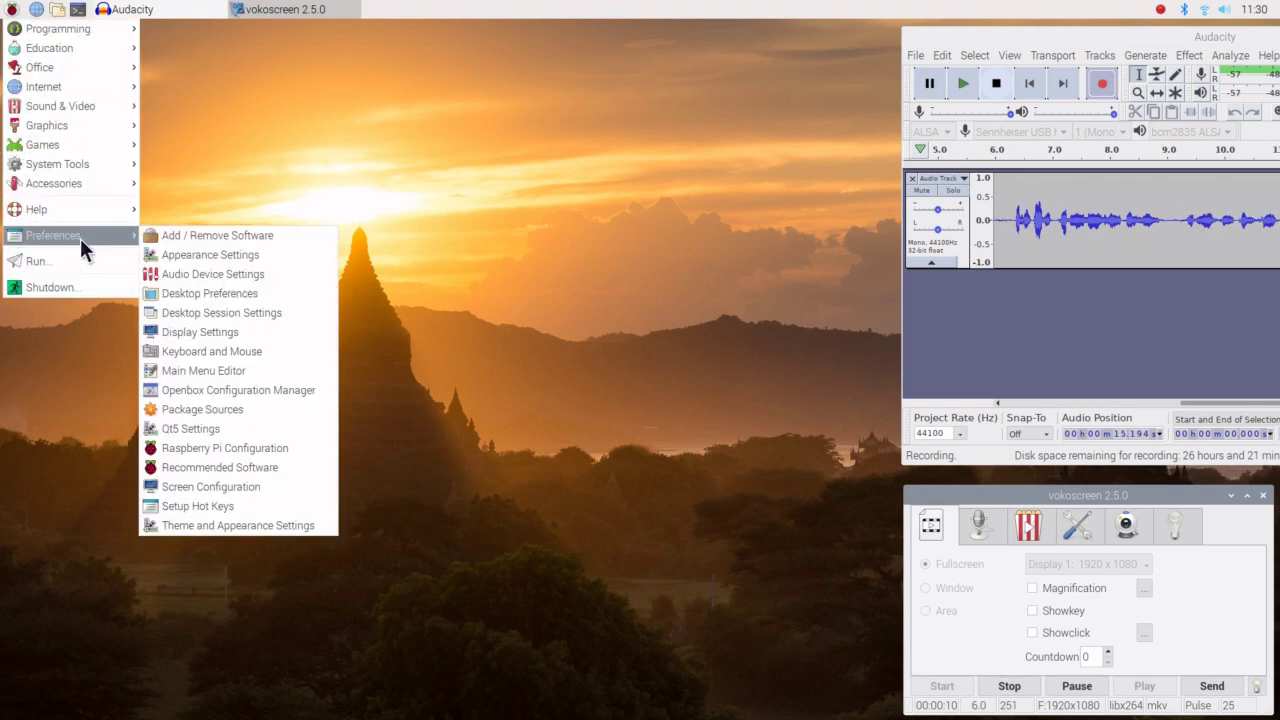
left_click(234, 235)
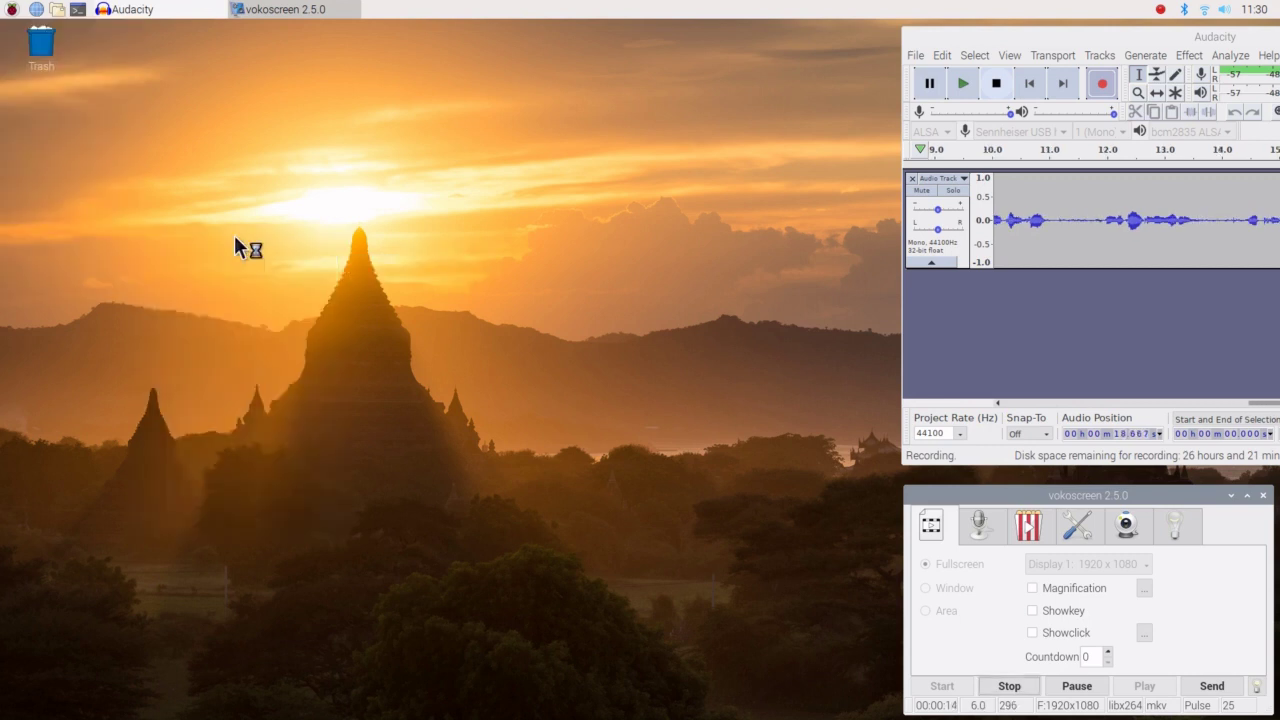
left_click_drag(360, 178, 225, 98)
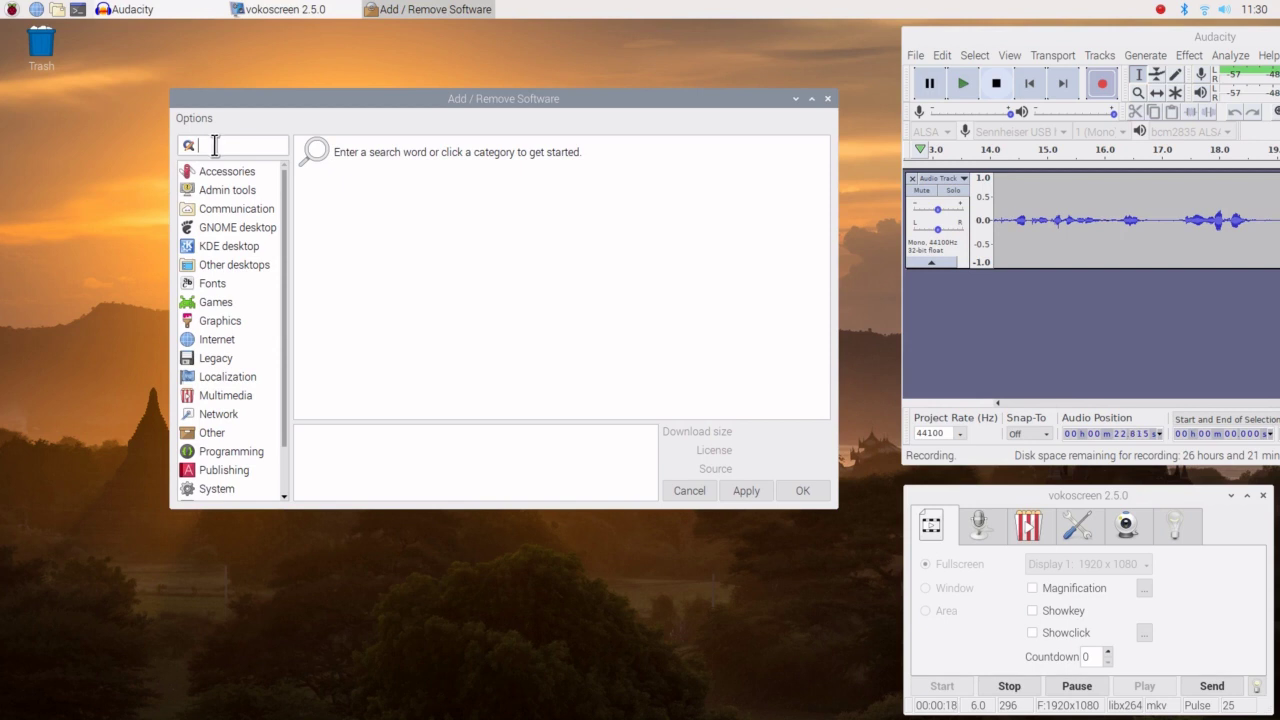
Search the package list for 'gnuradio'
type("gnuradio")
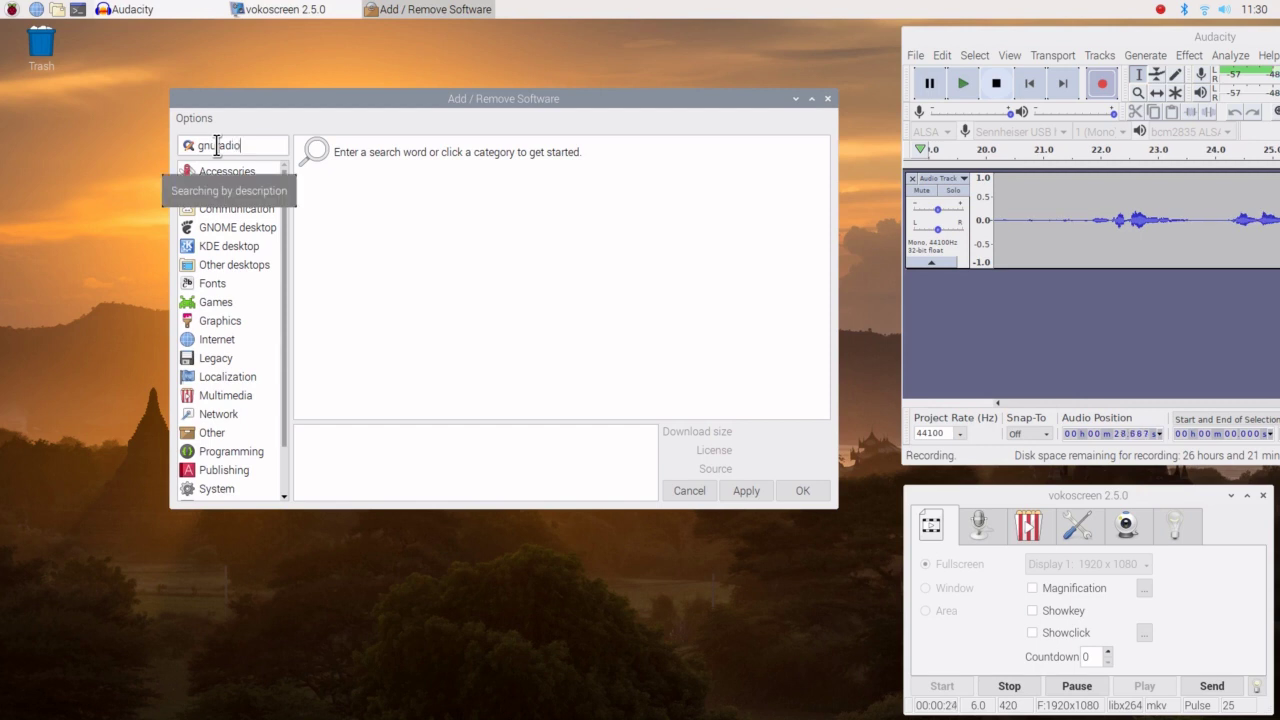
key("Return")
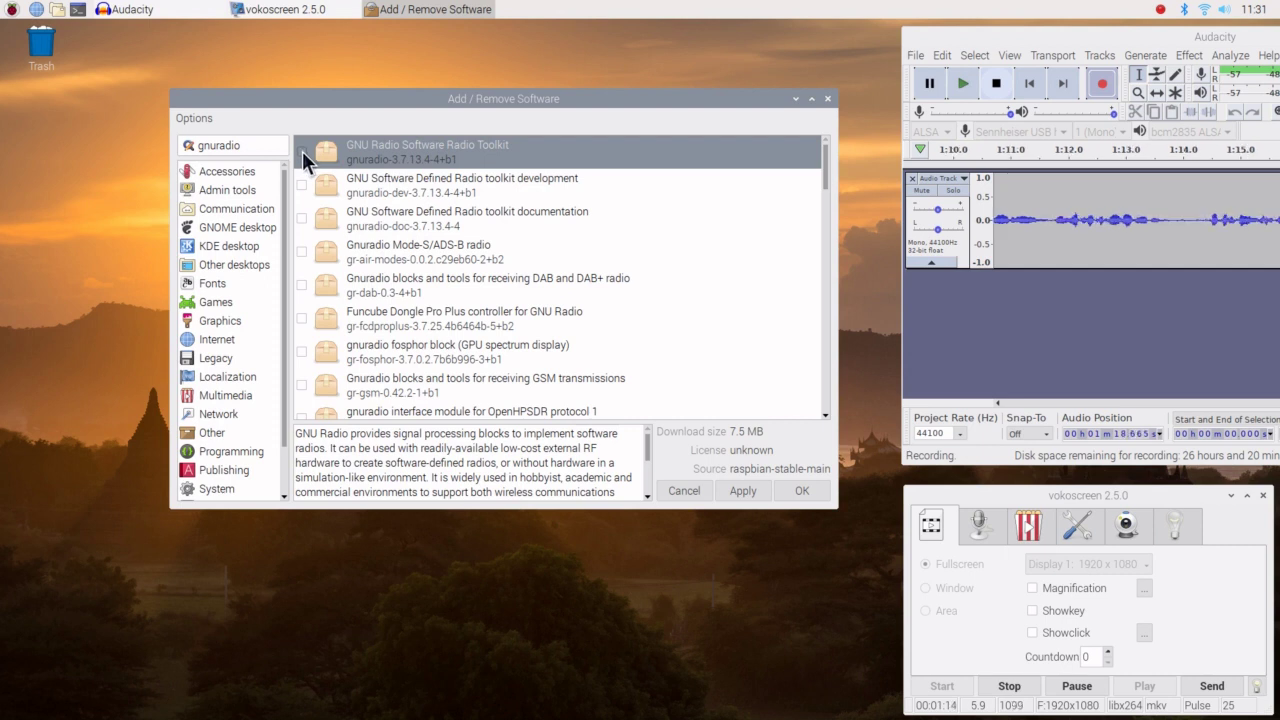
Tick GNU Radio Software Radio Toolkit, scroll its description, and open its project website
left_click(302, 151)
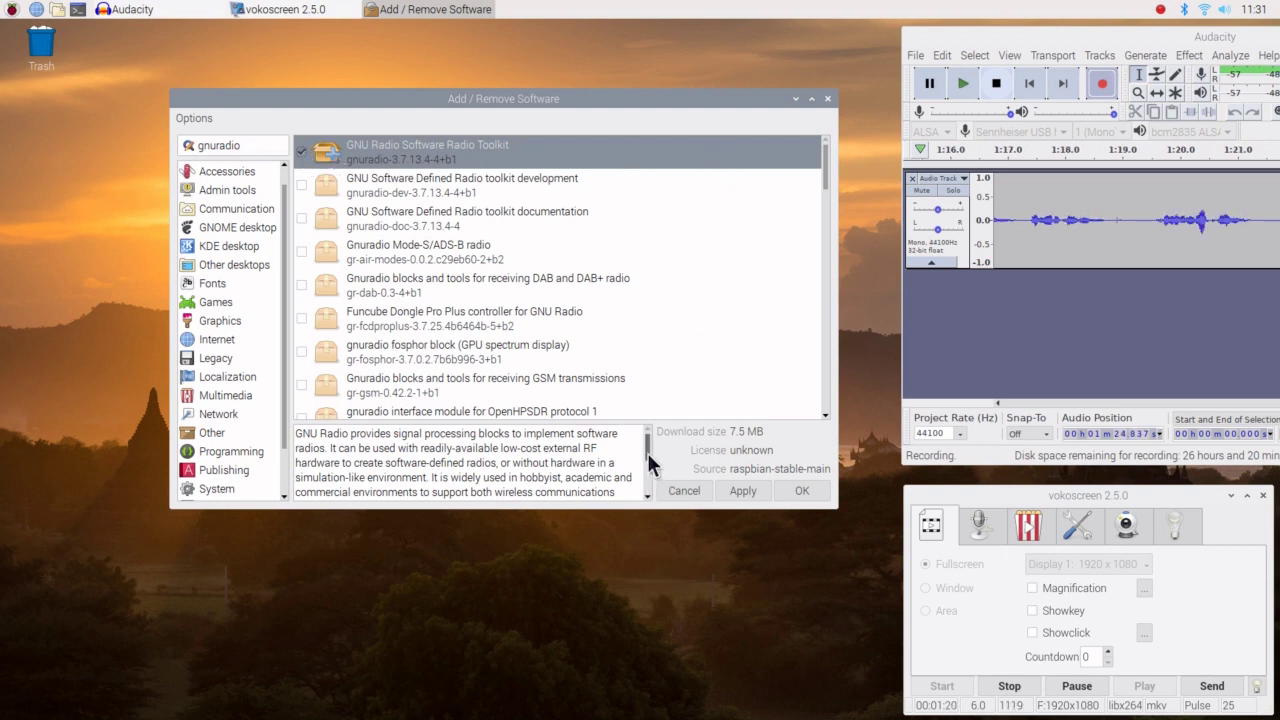
mouse_move(648, 456)
left_mouse_down()
mouse_move(646, 528)
mouse_move(647, 445)
left_mouse_up()
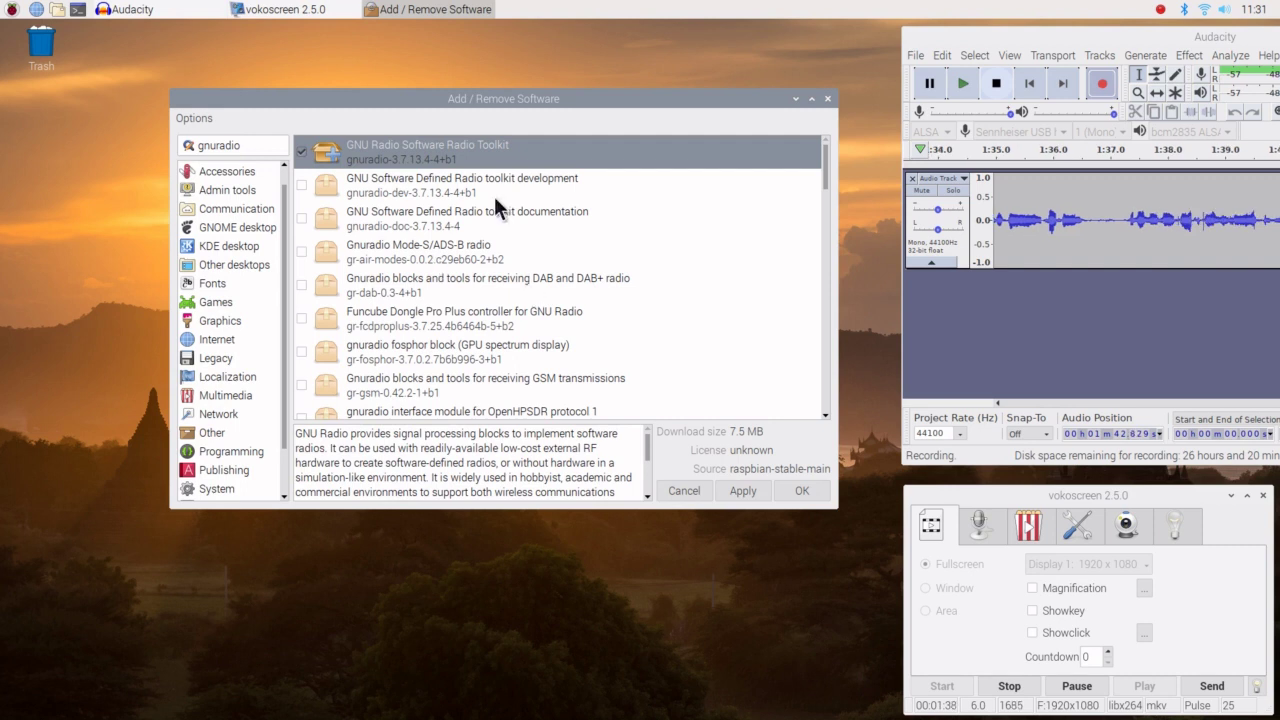
right_click(706, 148)
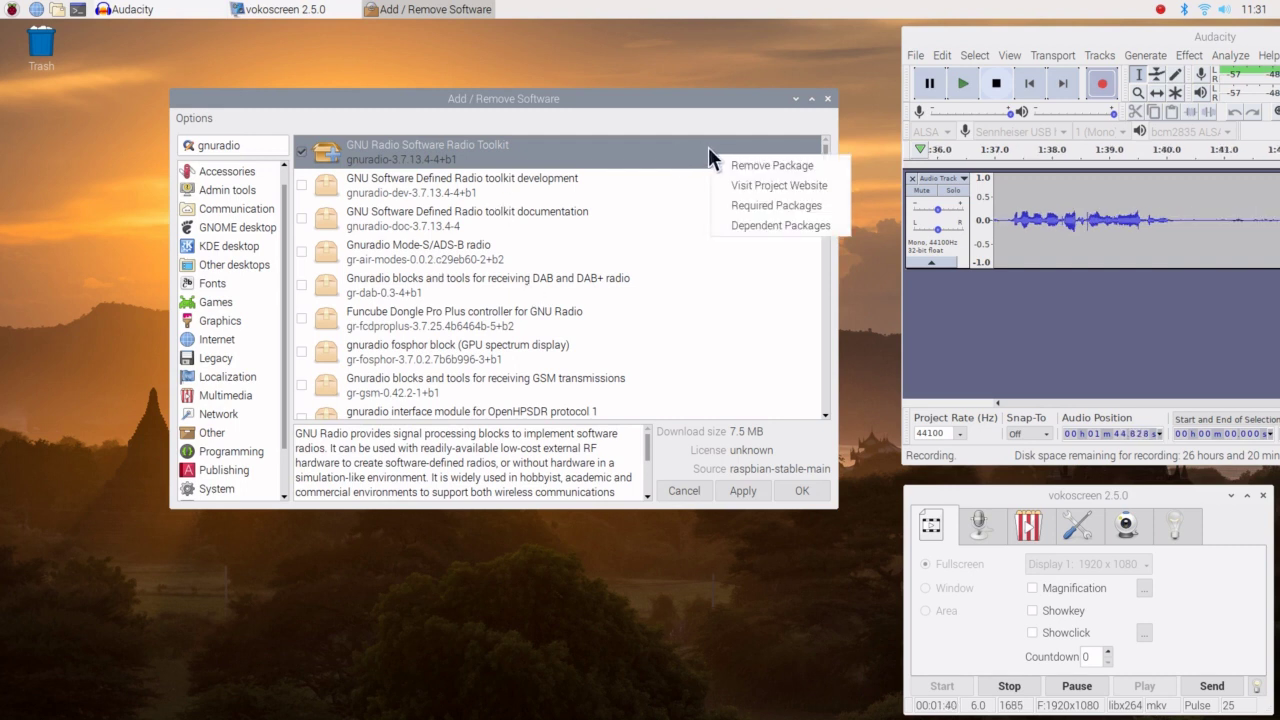
left_click(742, 186)
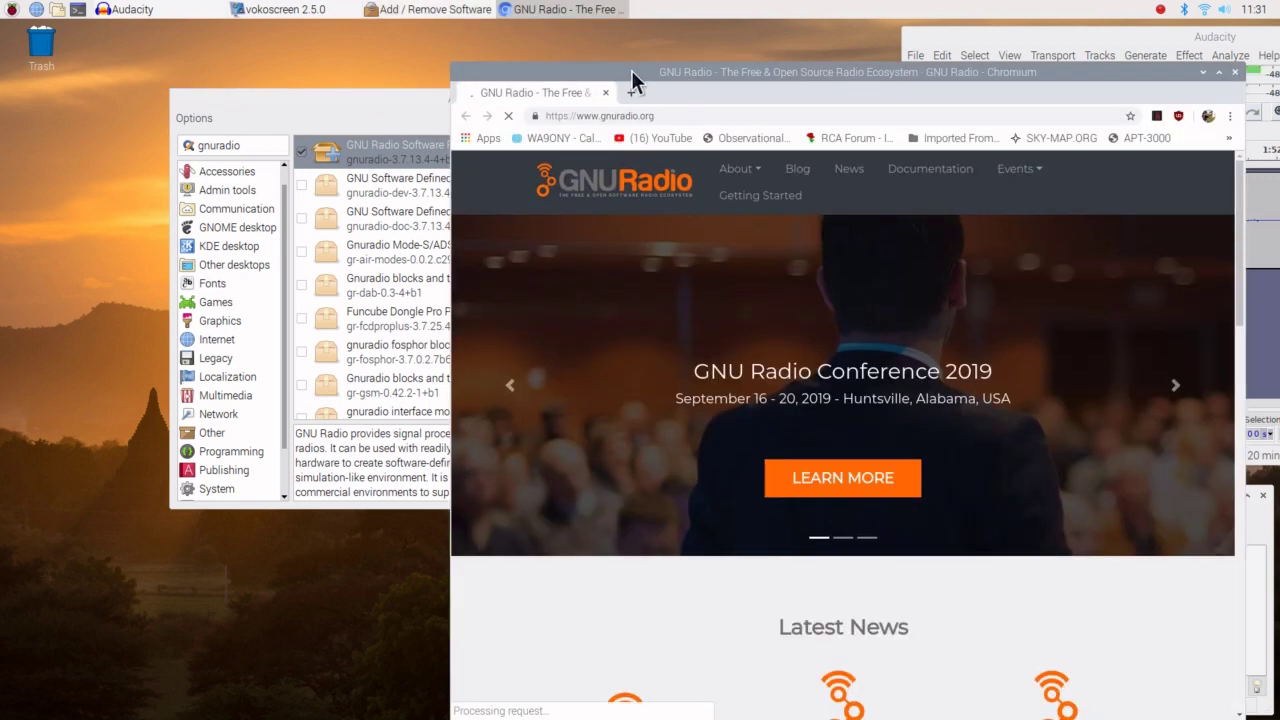
Scroll the gnuradio.org home page down to Latest News, then close Chromium
left_click_drag(631, 70, 644, 34)
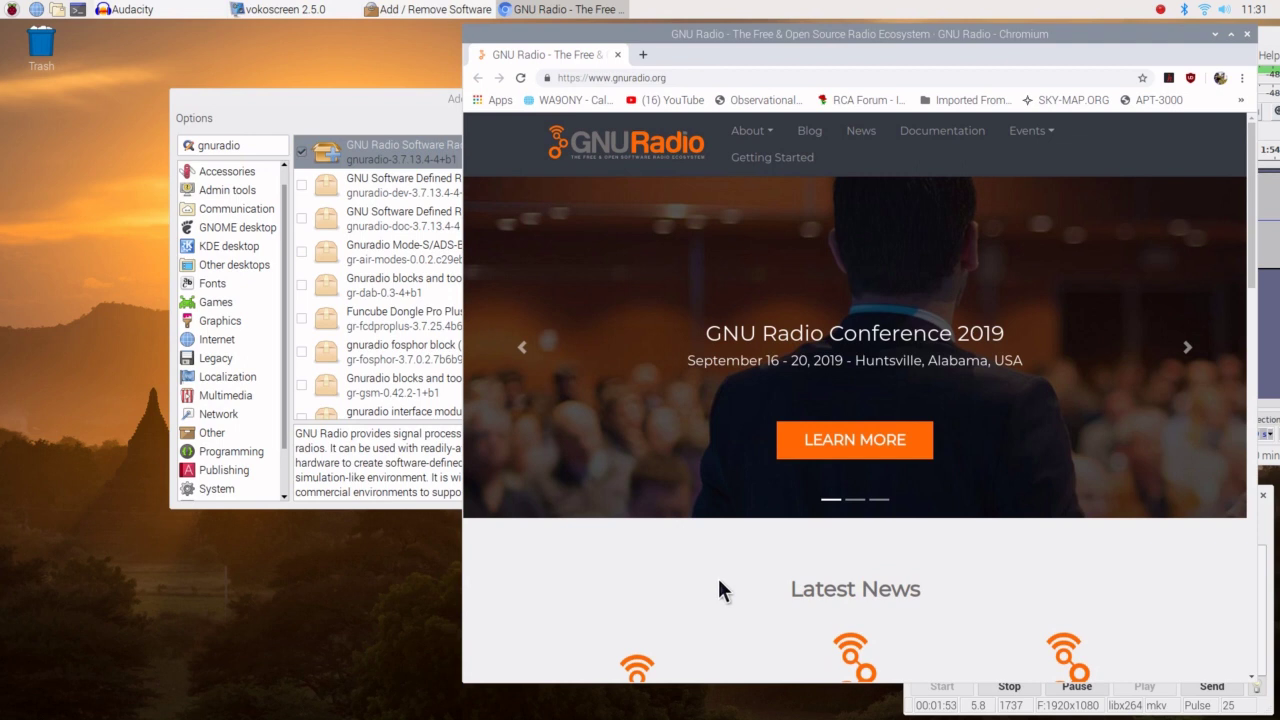
scroll(718, 578, "down", 4)
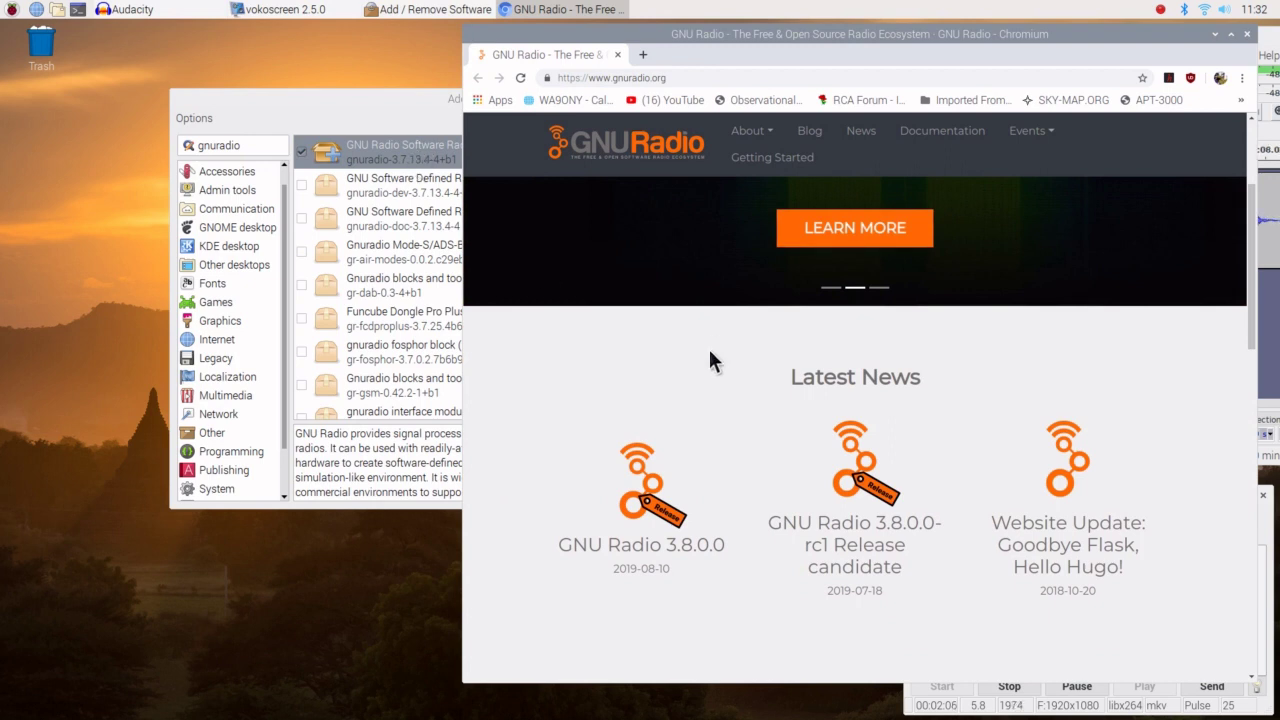
left_click(1247, 35)
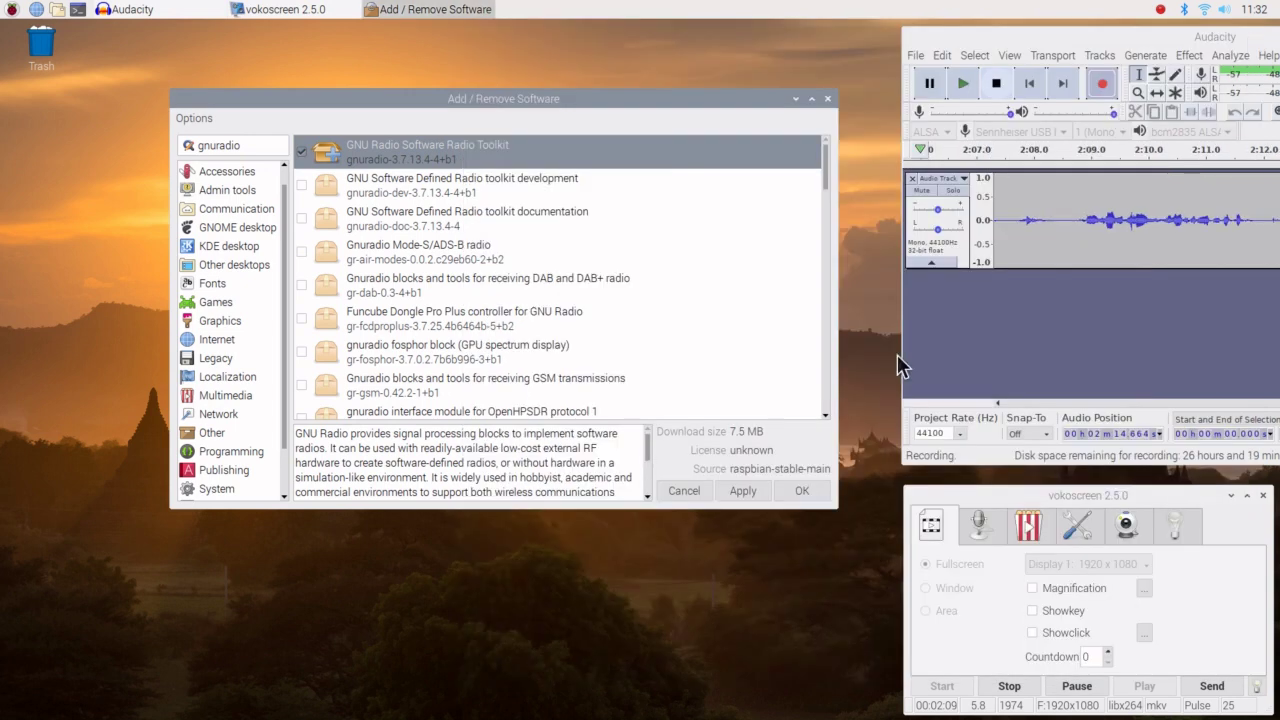
right_click(697, 150)
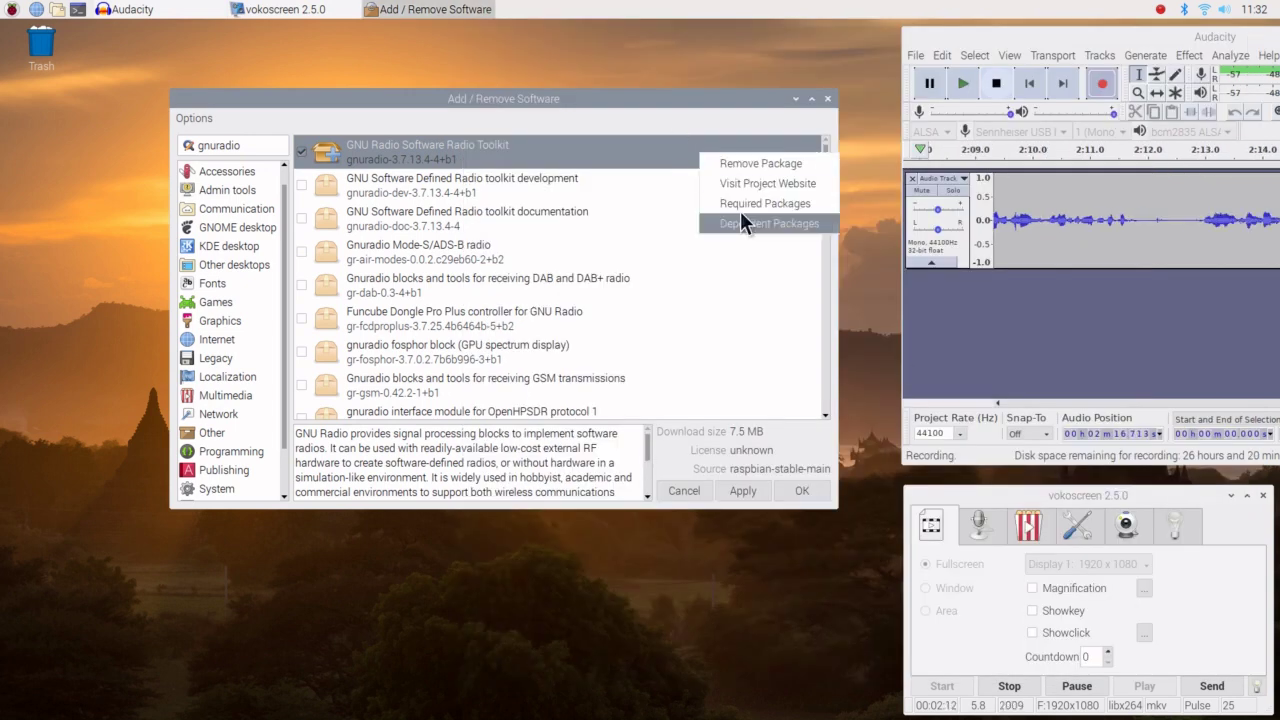
left_click(735, 202)
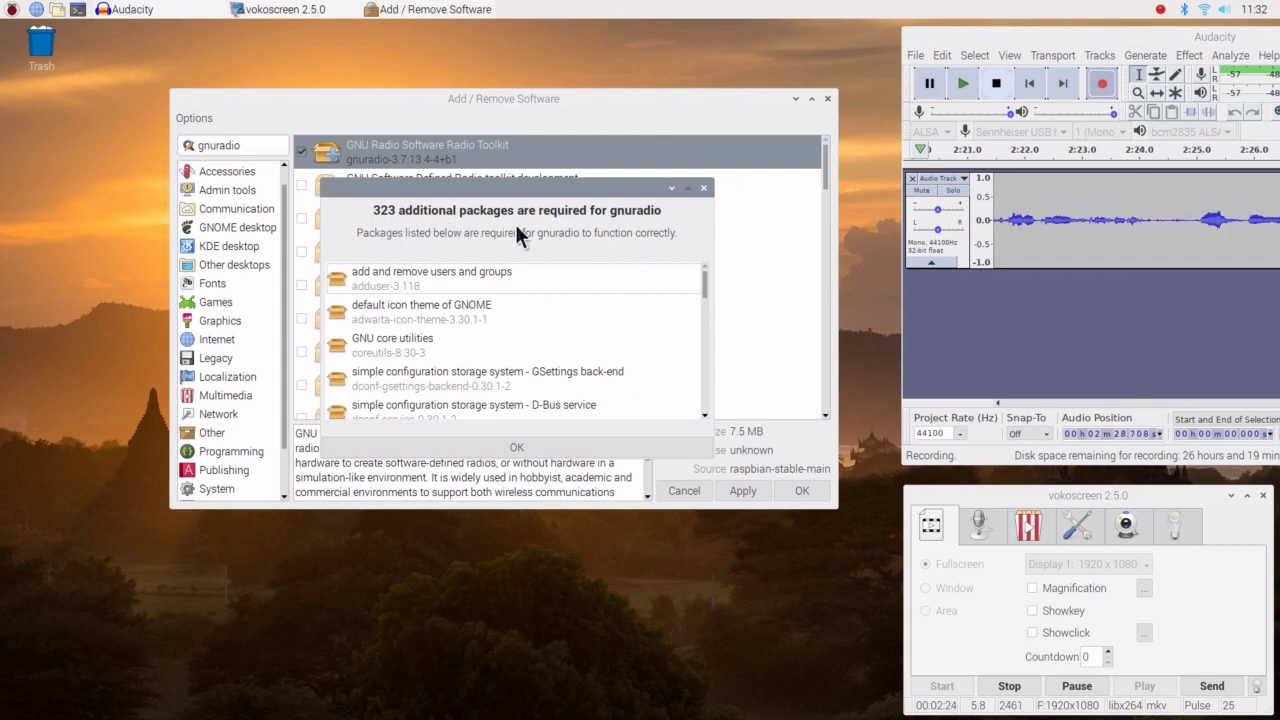
left_click(513, 446)
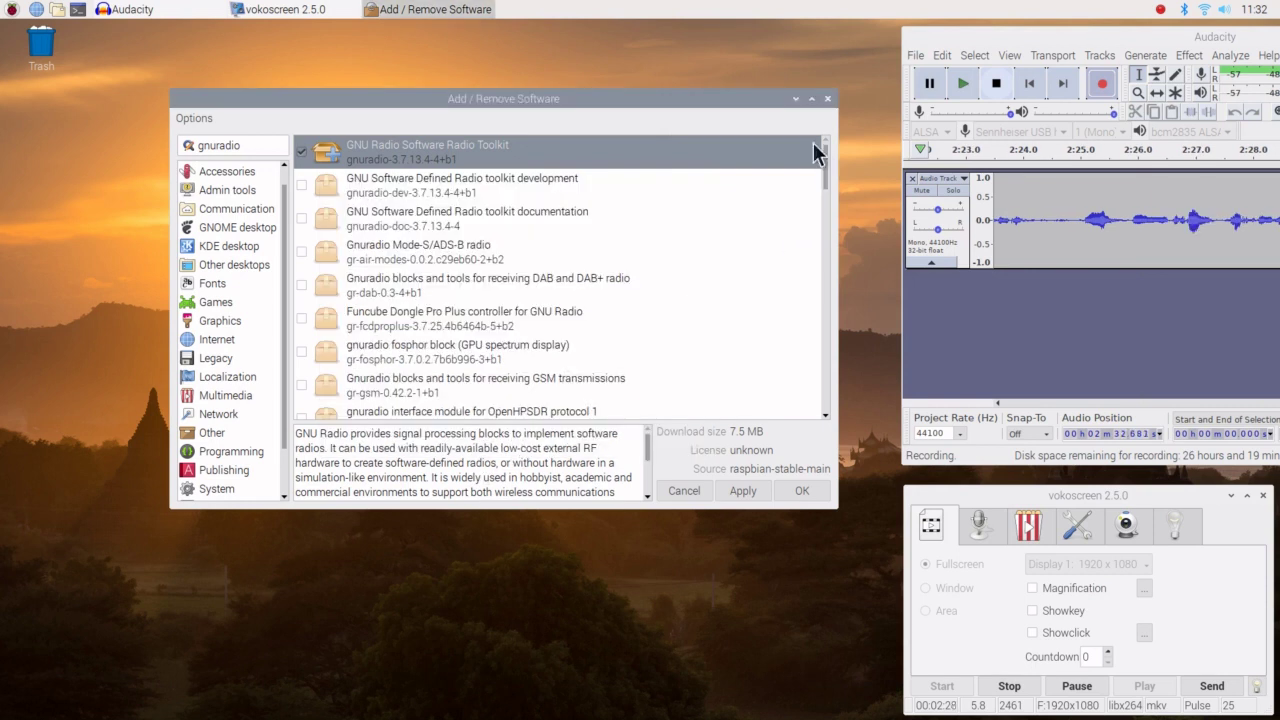
Review the 7 packages depending on gnuradio, then apply to install the toolkit
right_click(768, 143)
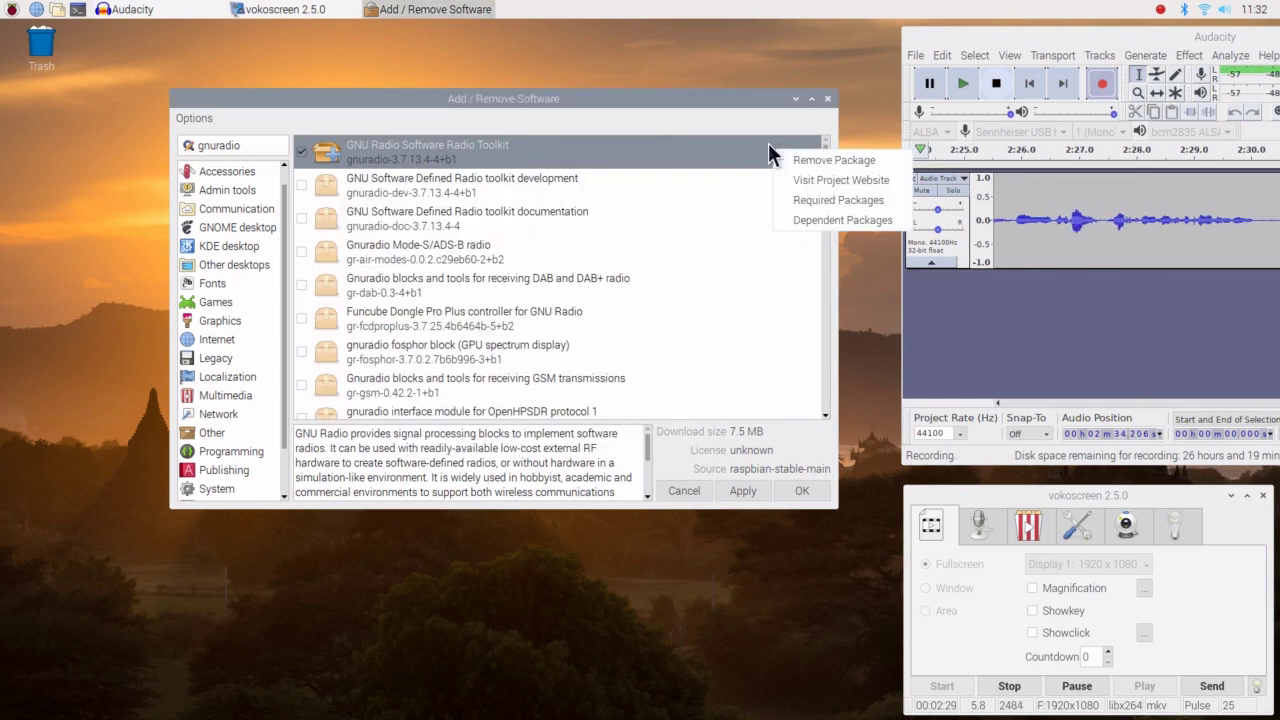
left_click(797, 221)
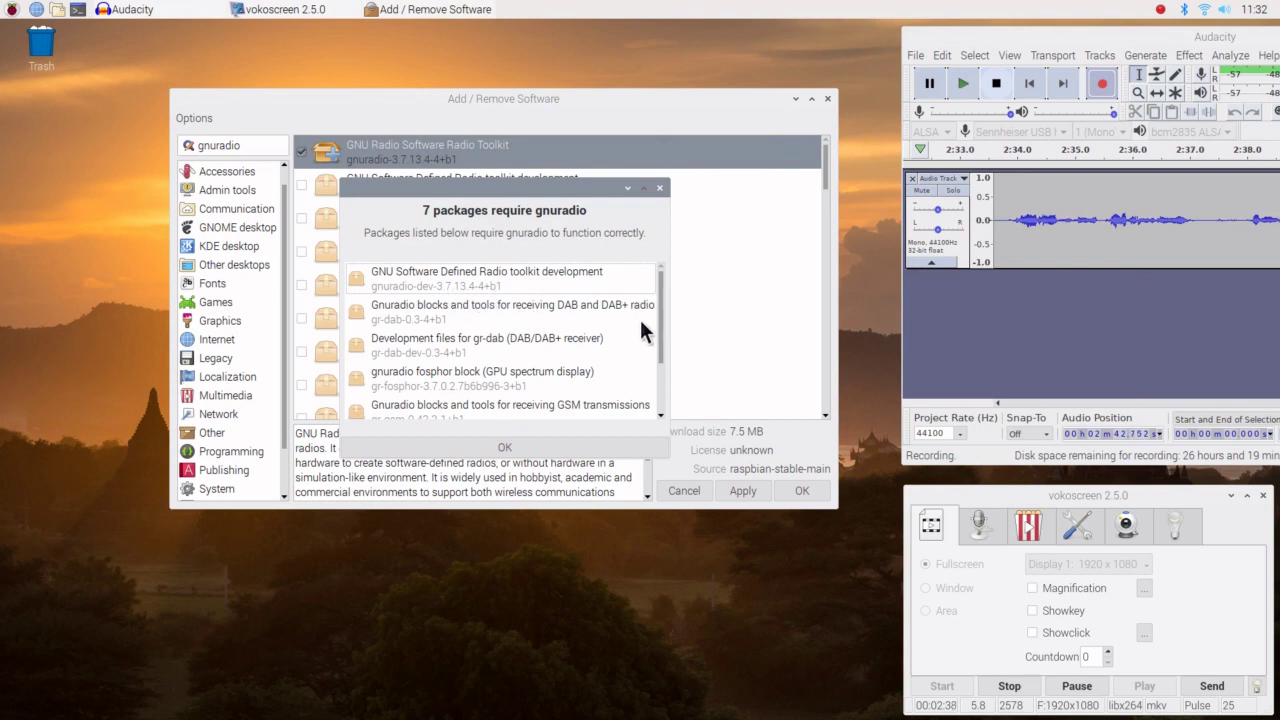
mouse_move(659, 314)
left_mouse_down()
mouse_move(649, 380)
mouse_move(664, 295)
left_mouse_up()
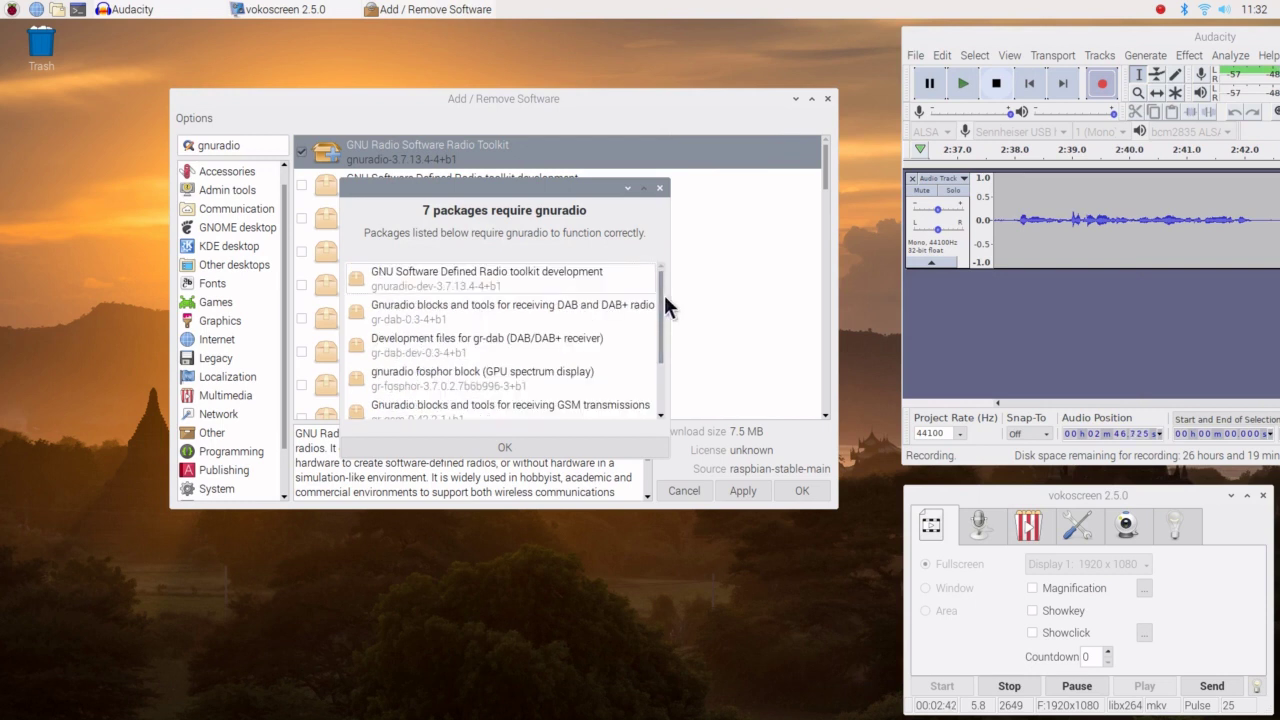
left_click(502, 449)
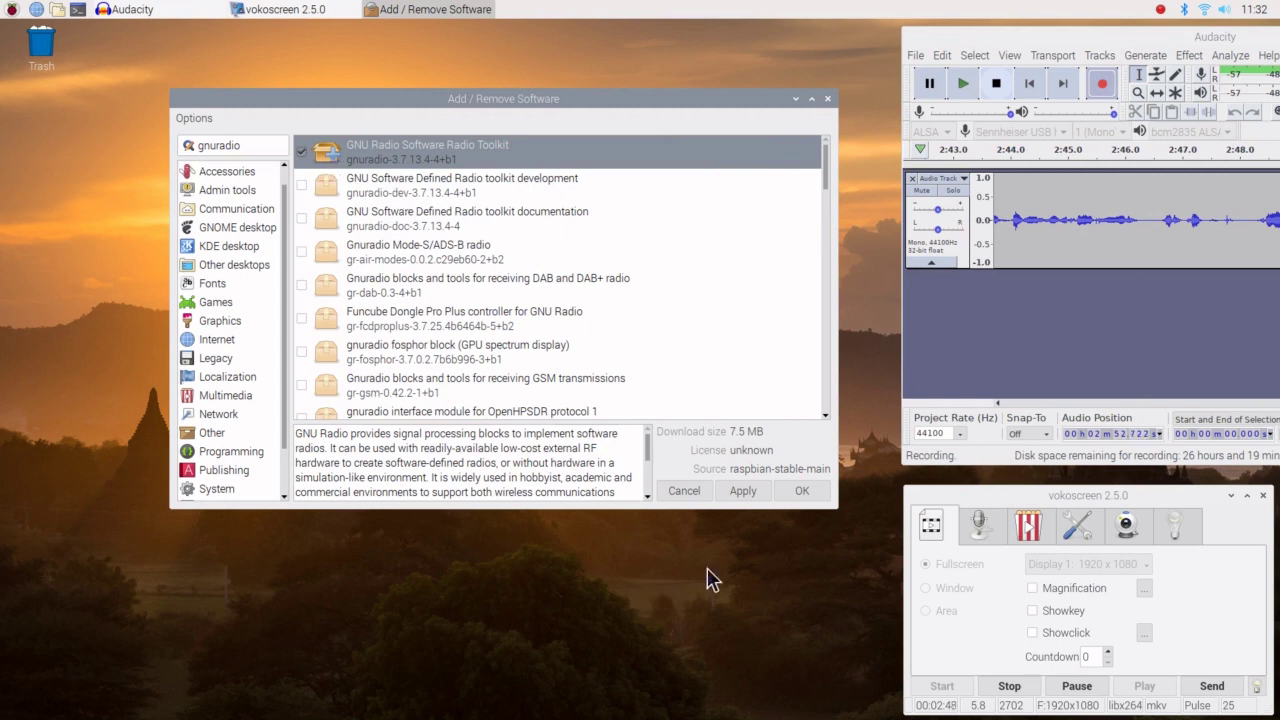
left_click(745, 490)
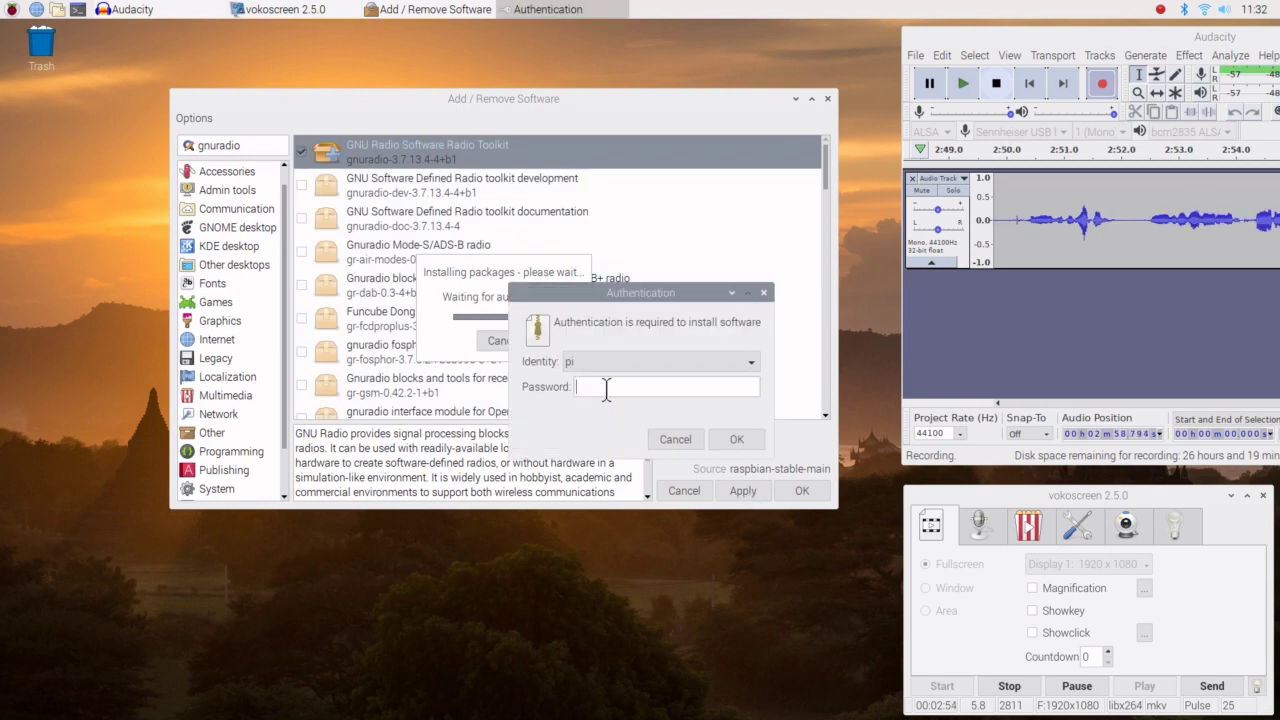
Enter the account password in the Authentication dialog and submit it
left_click(605, 387)
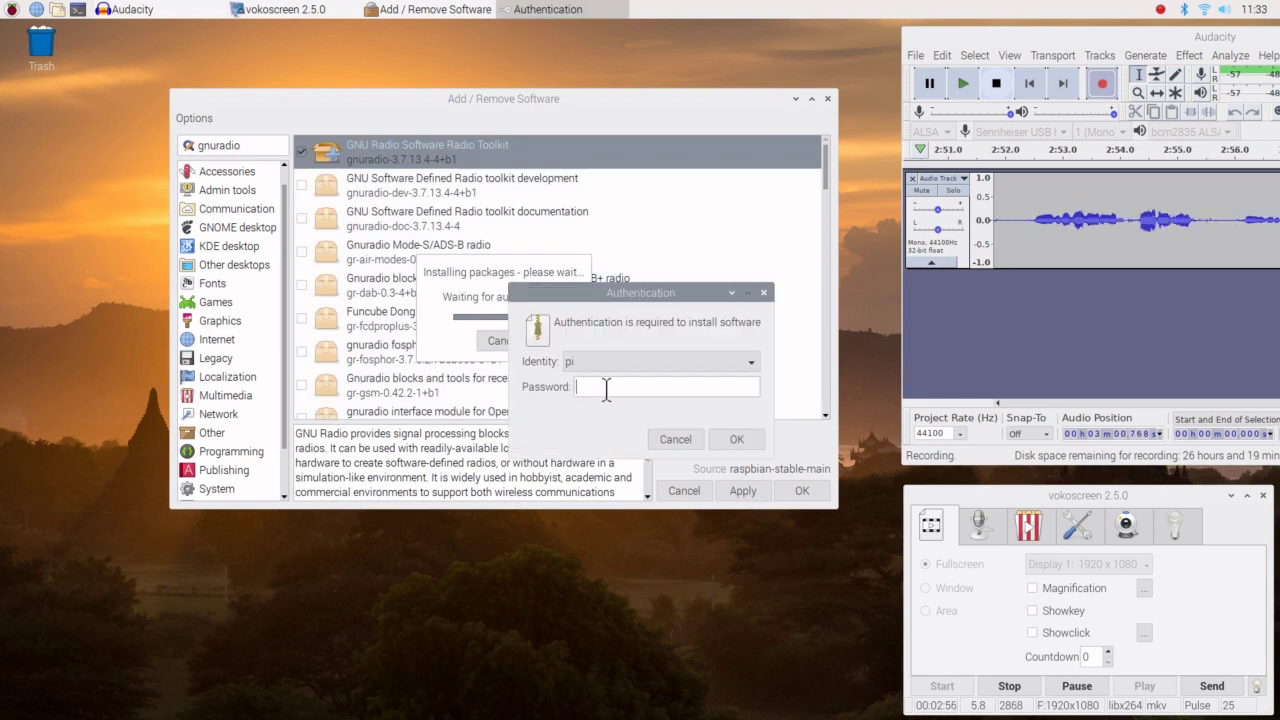
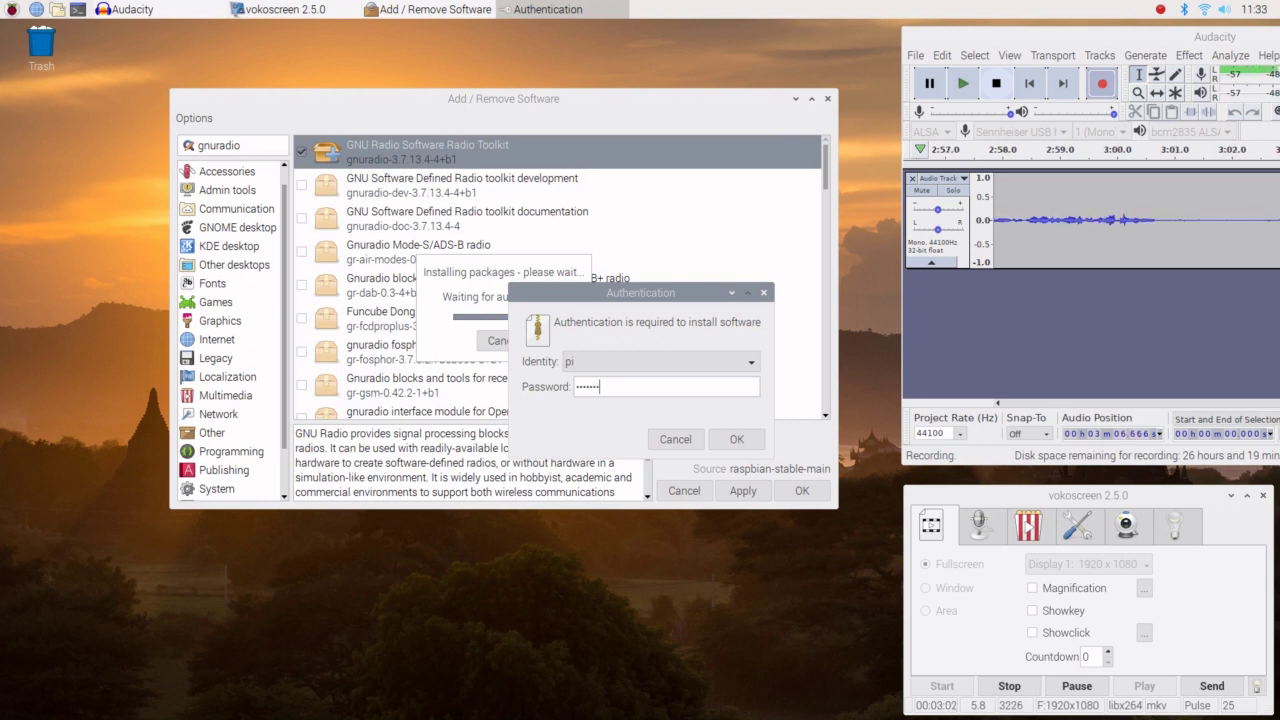
key("Return")
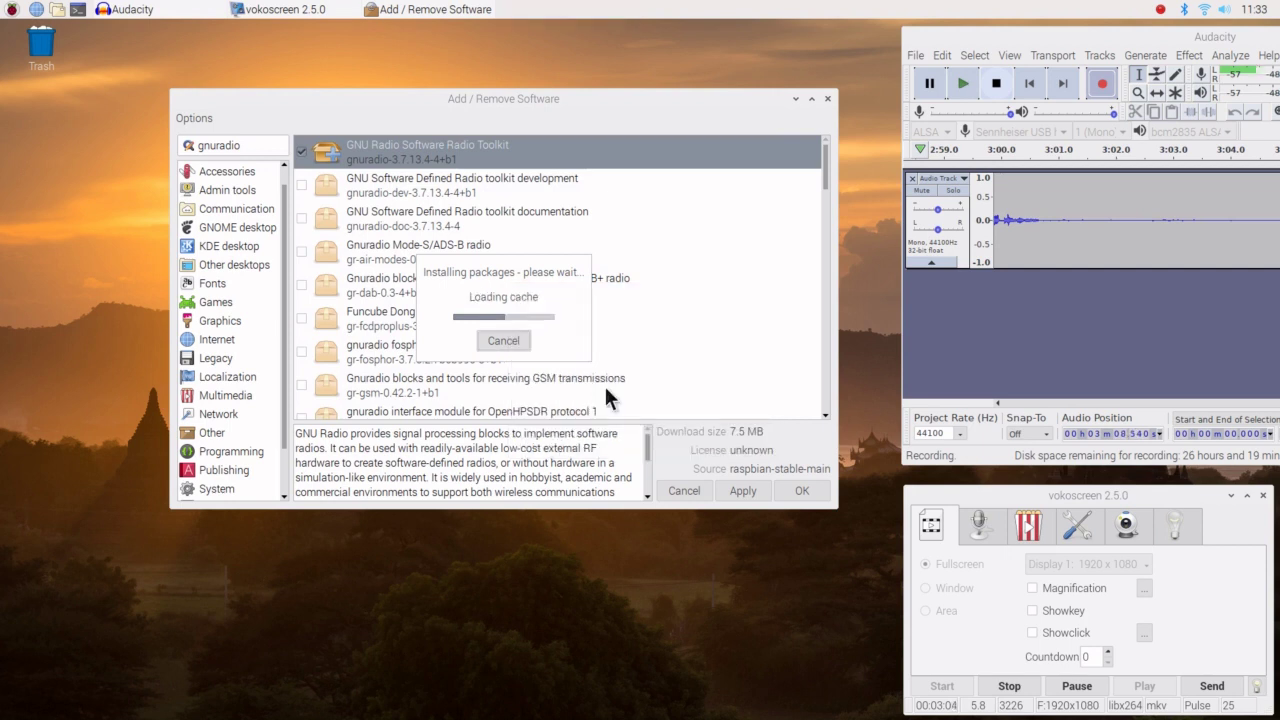
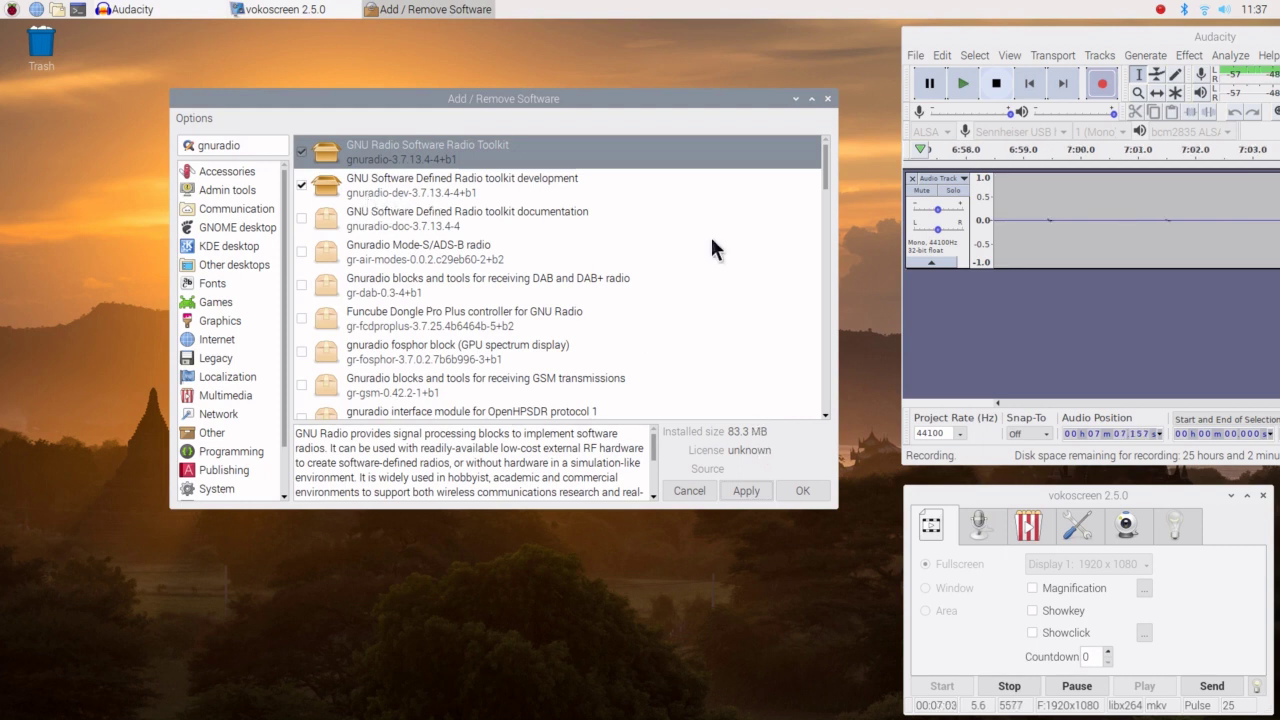
Apply the selected GNU Radio packages with OK and close Add / Remove Software
mouse_move(823, 169)
left_mouse_down()
mouse_move(802, 276)
mouse_move(807, 393)
mouse_move(840, 159)
left_mouse_up()
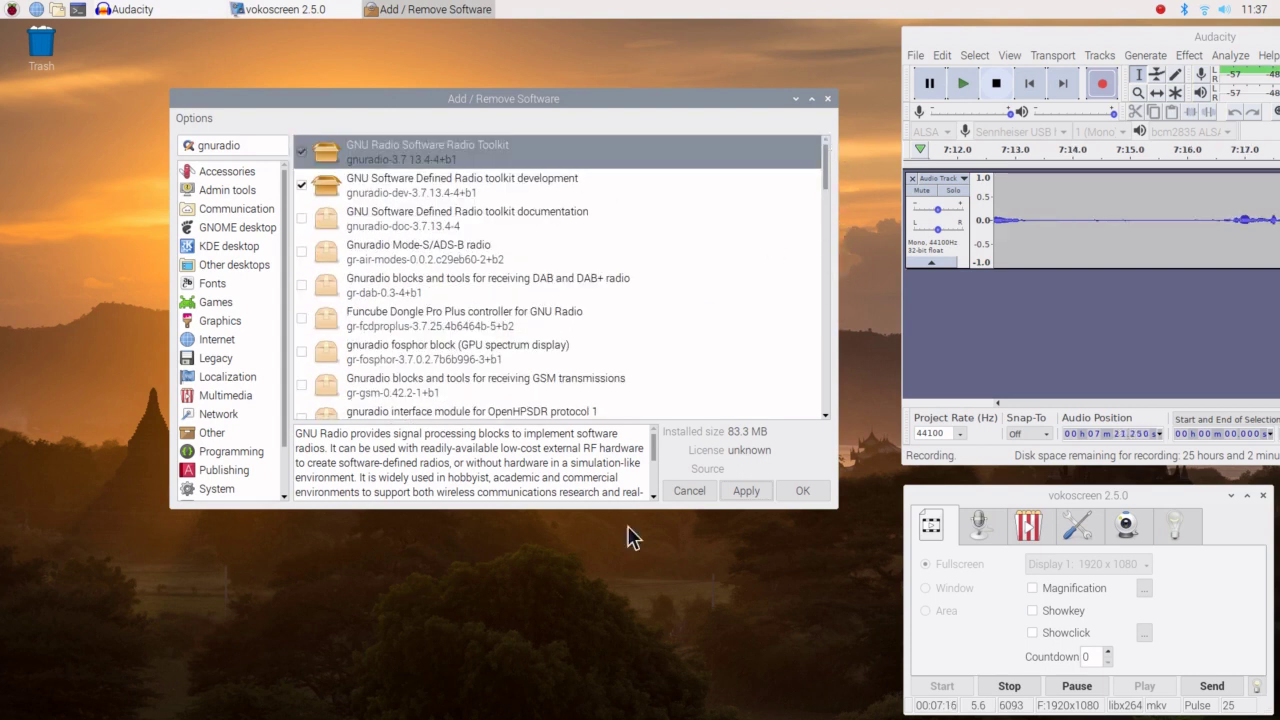
left_click(802, 491)
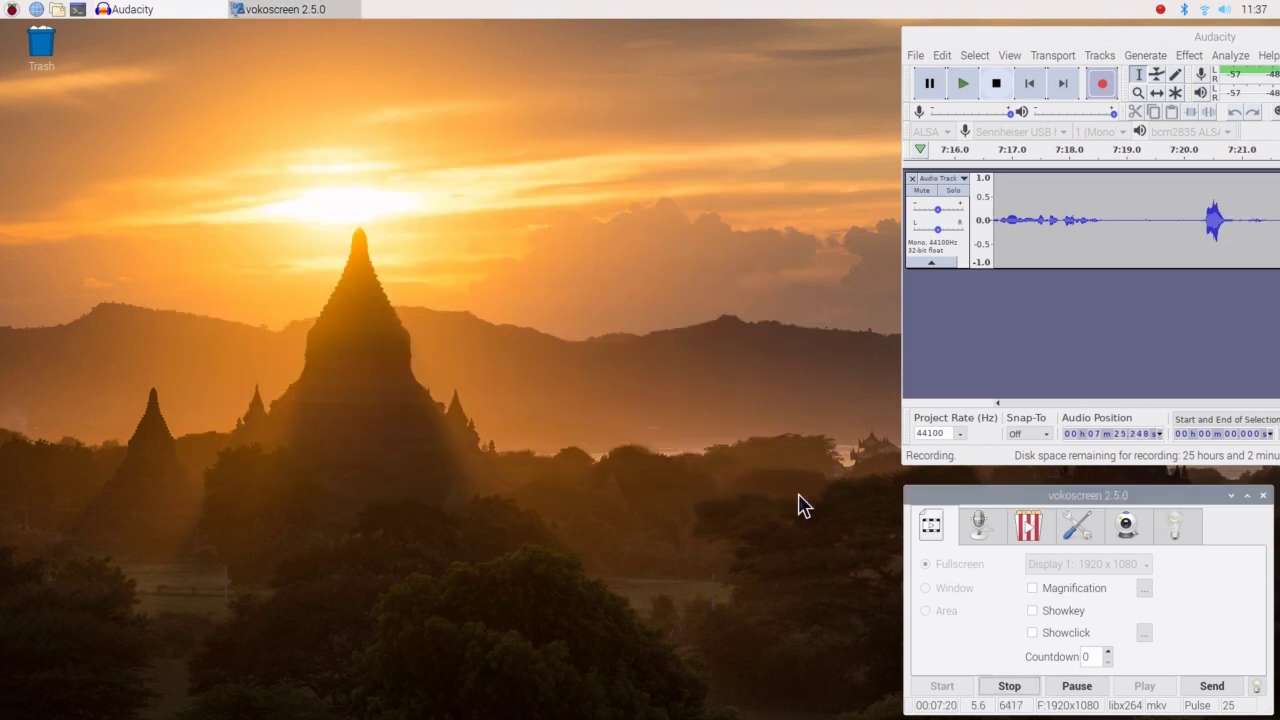
Reboot the Raspberry Pi, then launch GNU Radio Companion from the Programming menu
left_click(12, 10)
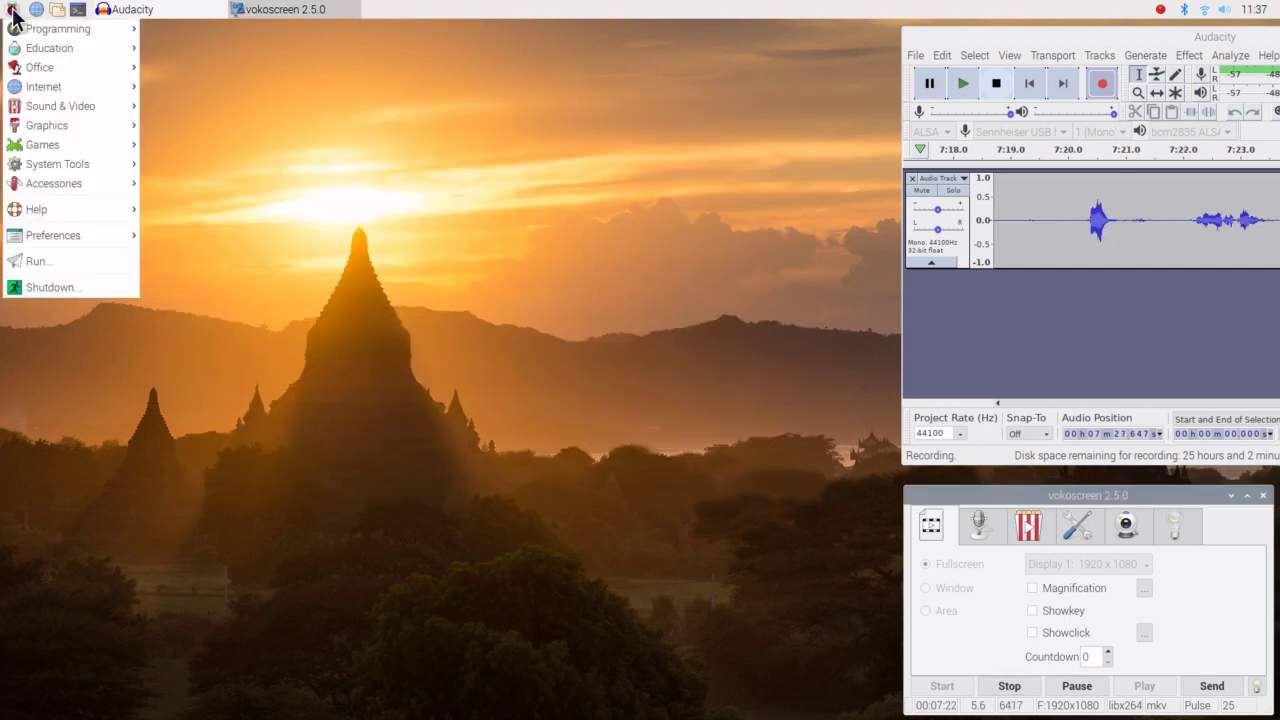
left_click(69, 286)
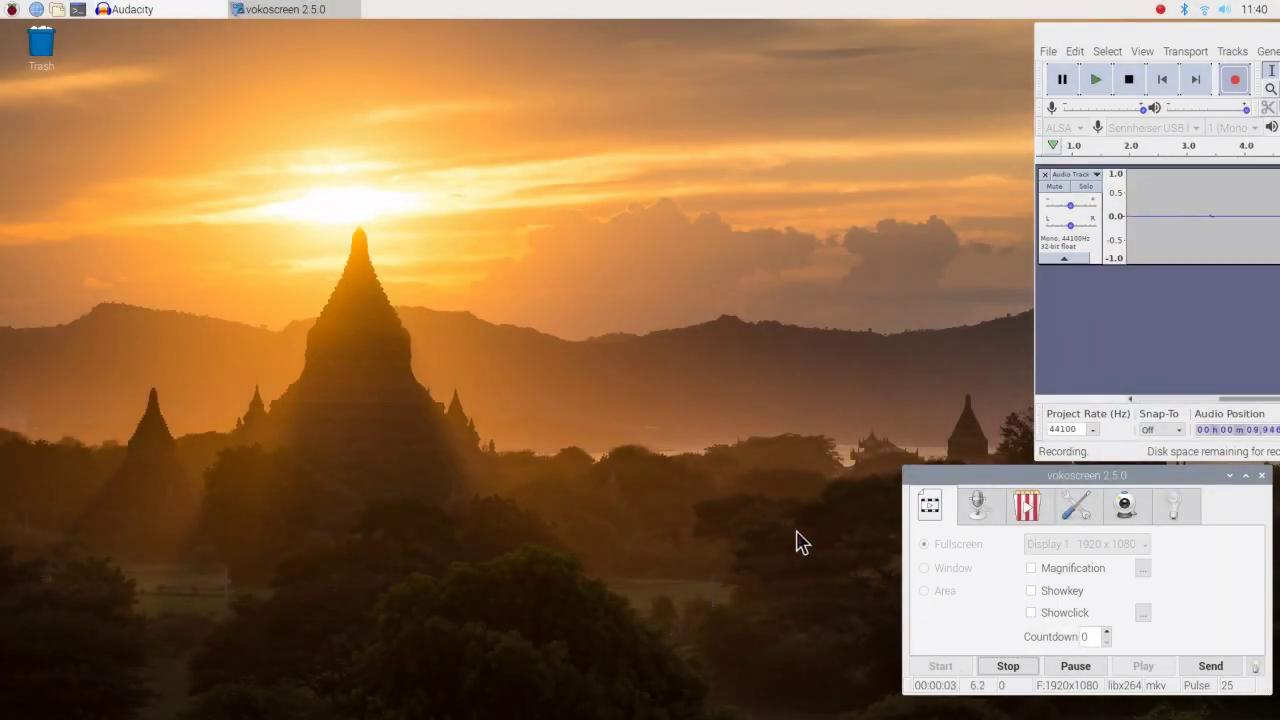
left_click(11, 10)
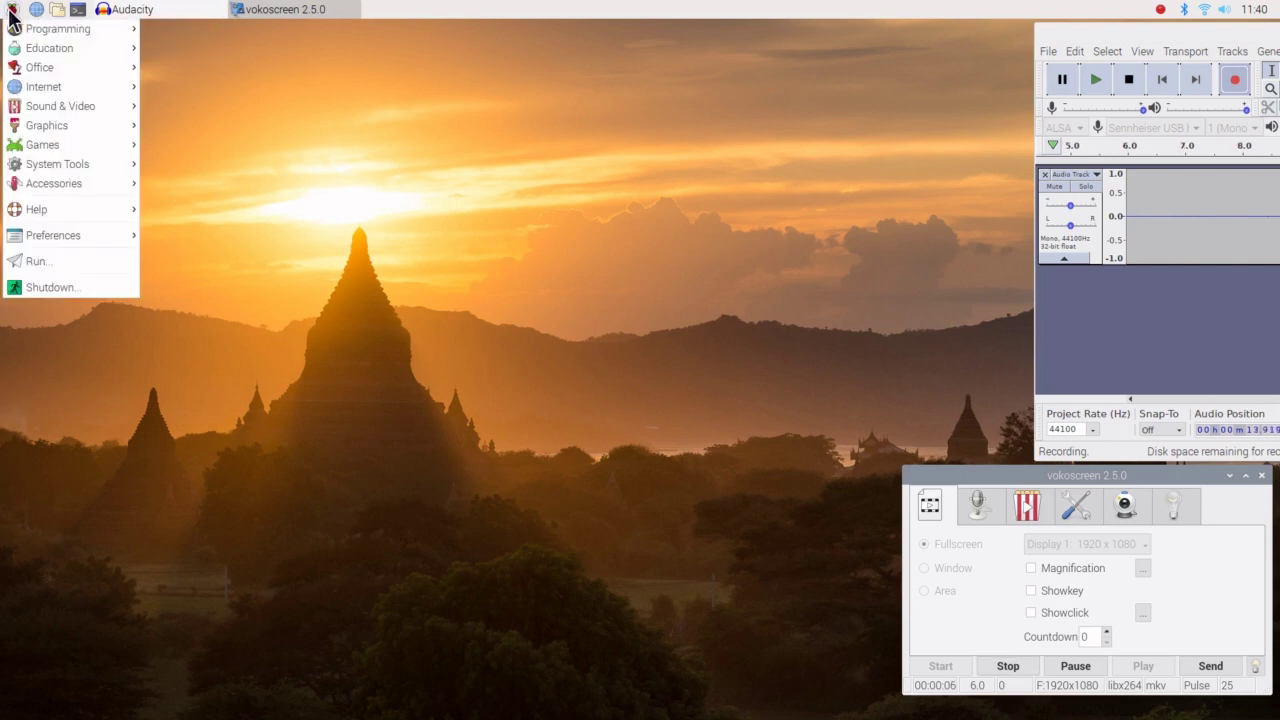
mouse_move(37, 27)
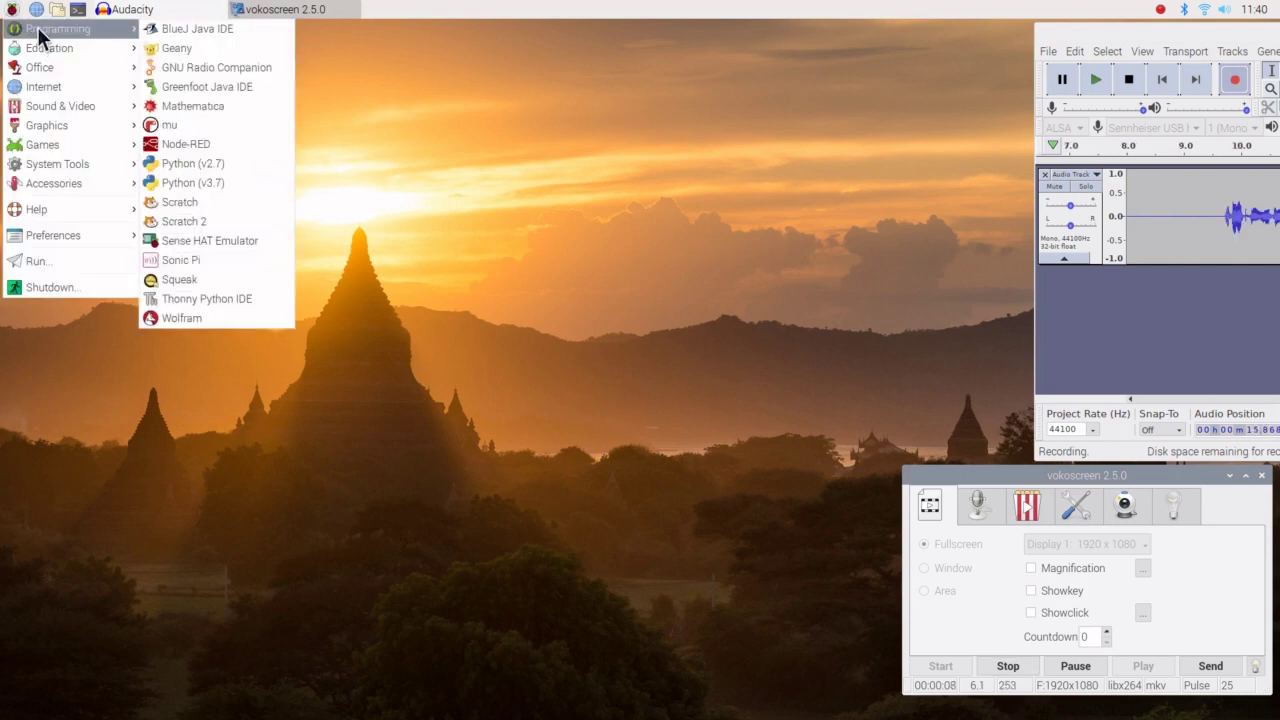
left_click(193, 72)
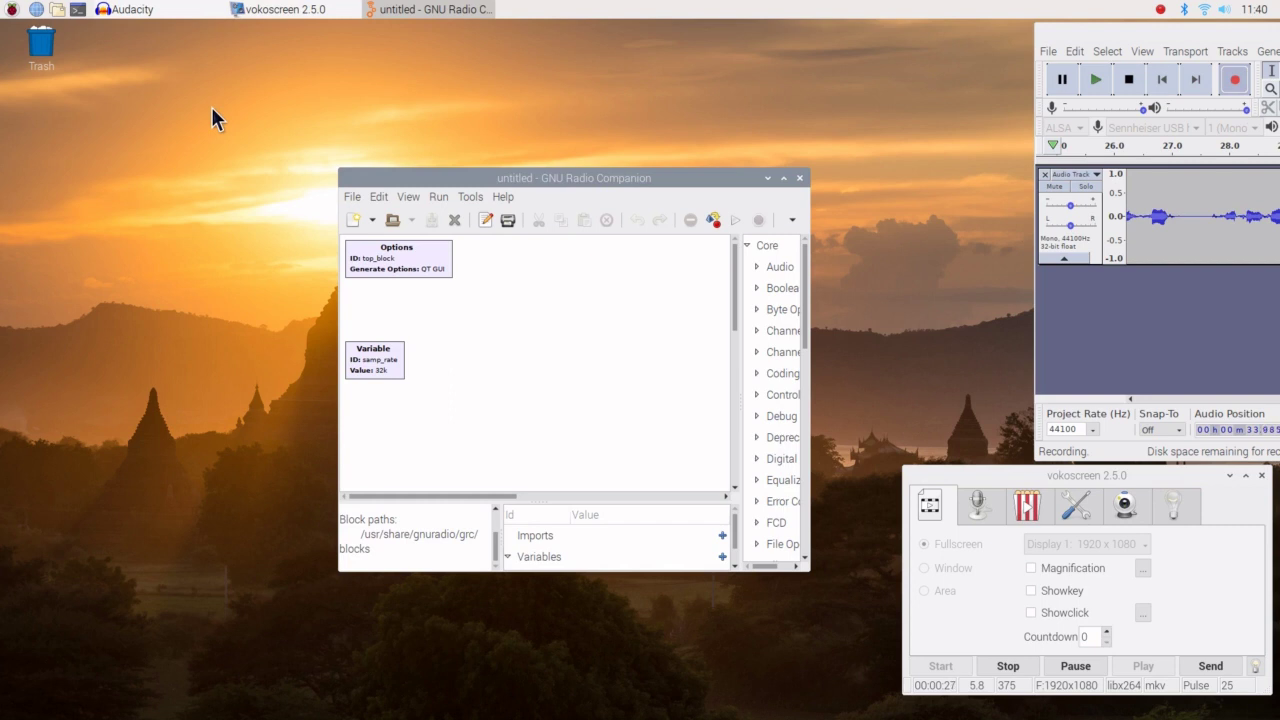
Move the GNU Radio Companion window to the upper left and enlarge it
left_click_drag(372, 178, 158, 55)
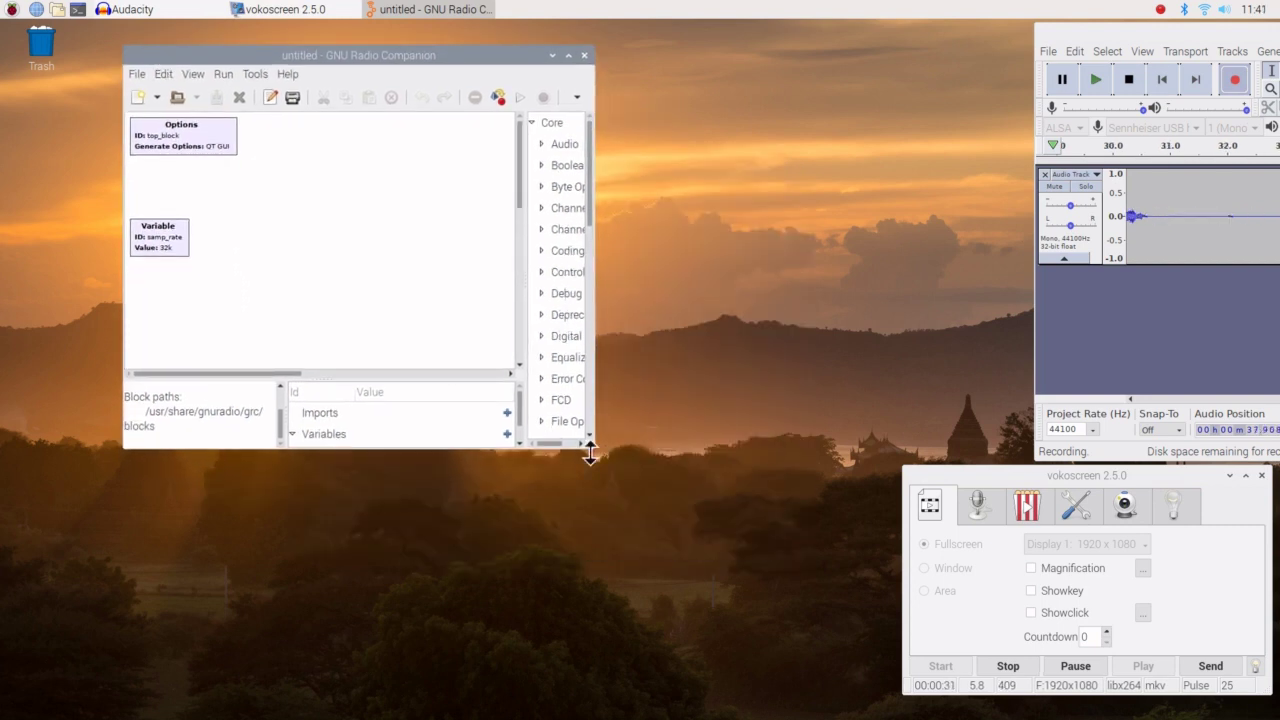
left_click_drag(594, 446, 880, 588)
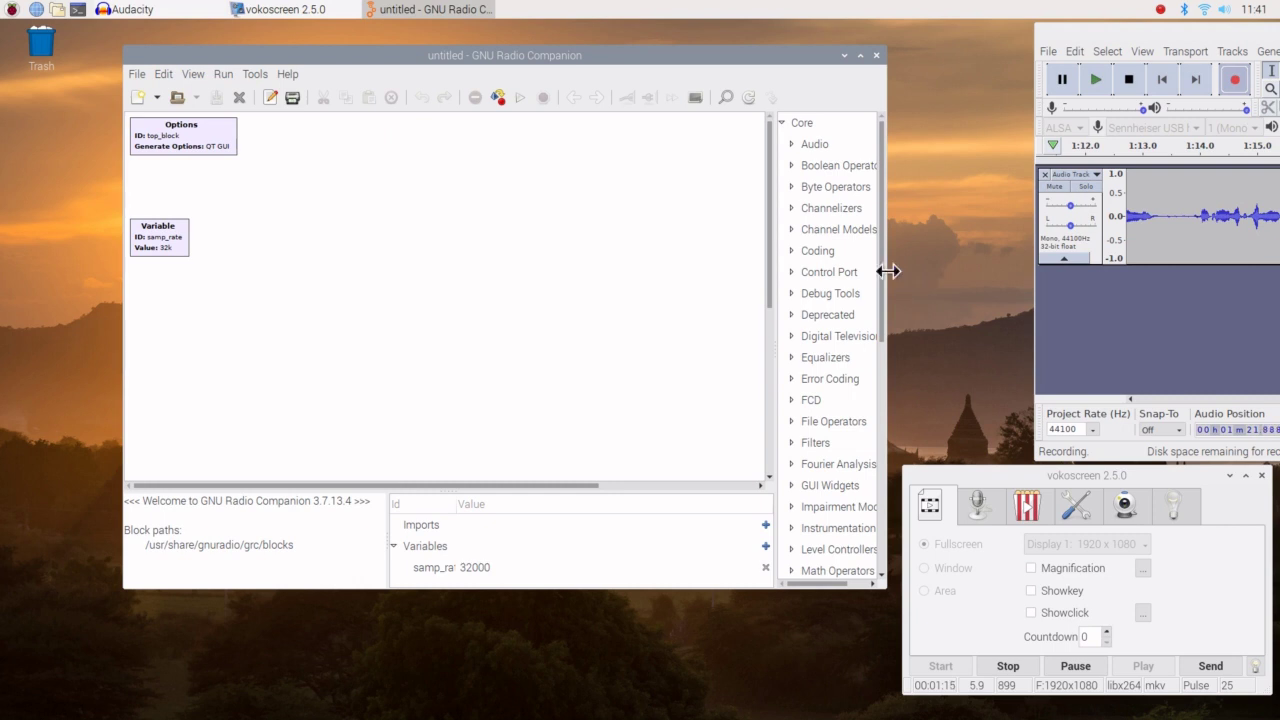
Expand GUI Widgets > QT and widen the window and block list to show full QT GUI names
left_click_drag(882, 272, 881, 527)
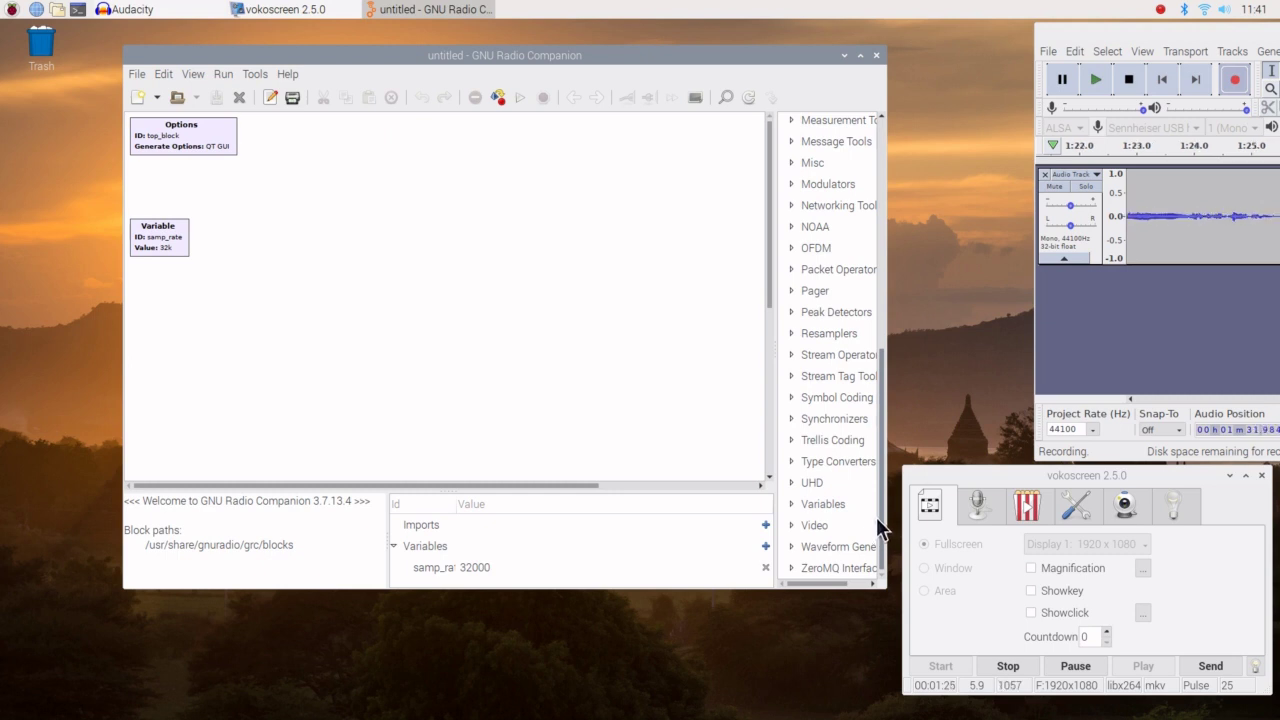
left_click_drag(876, 500, 898, 350)
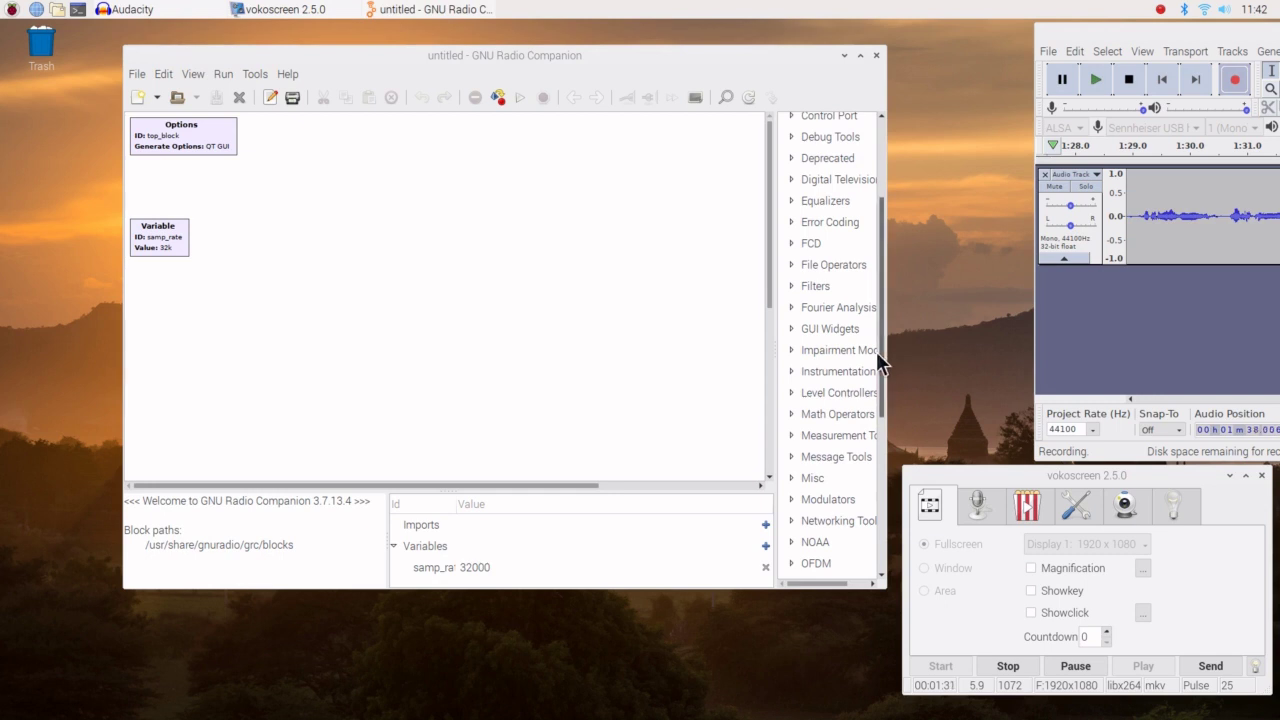
left_click(791, 328)
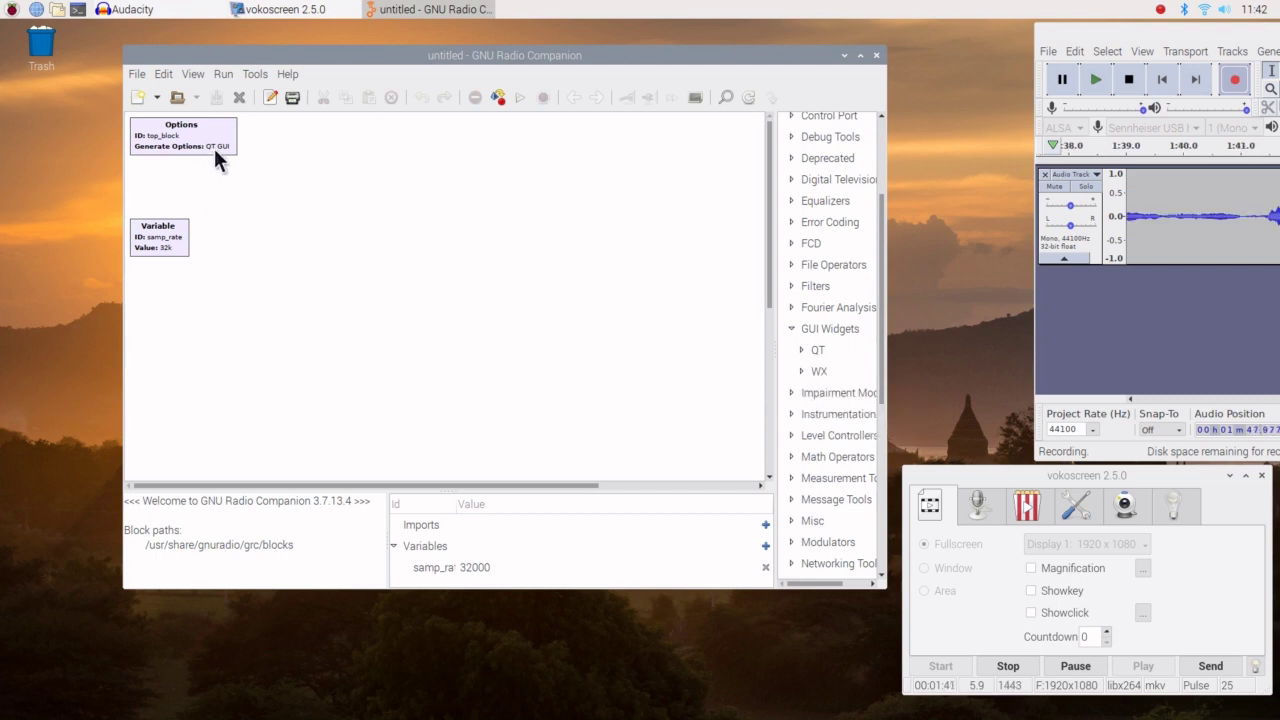
left_click(800, 350)
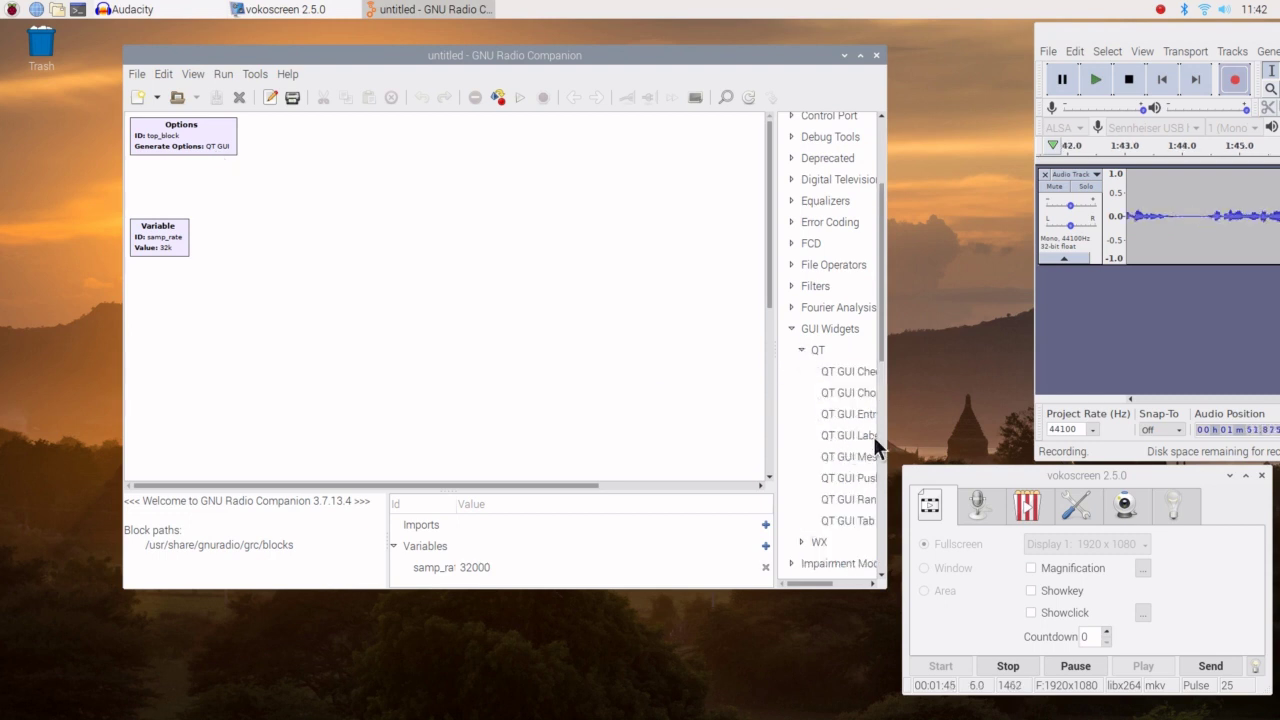
left_click_drag(880, 434, 929, 448)
left_click_drag(815, 437, 737, 437)
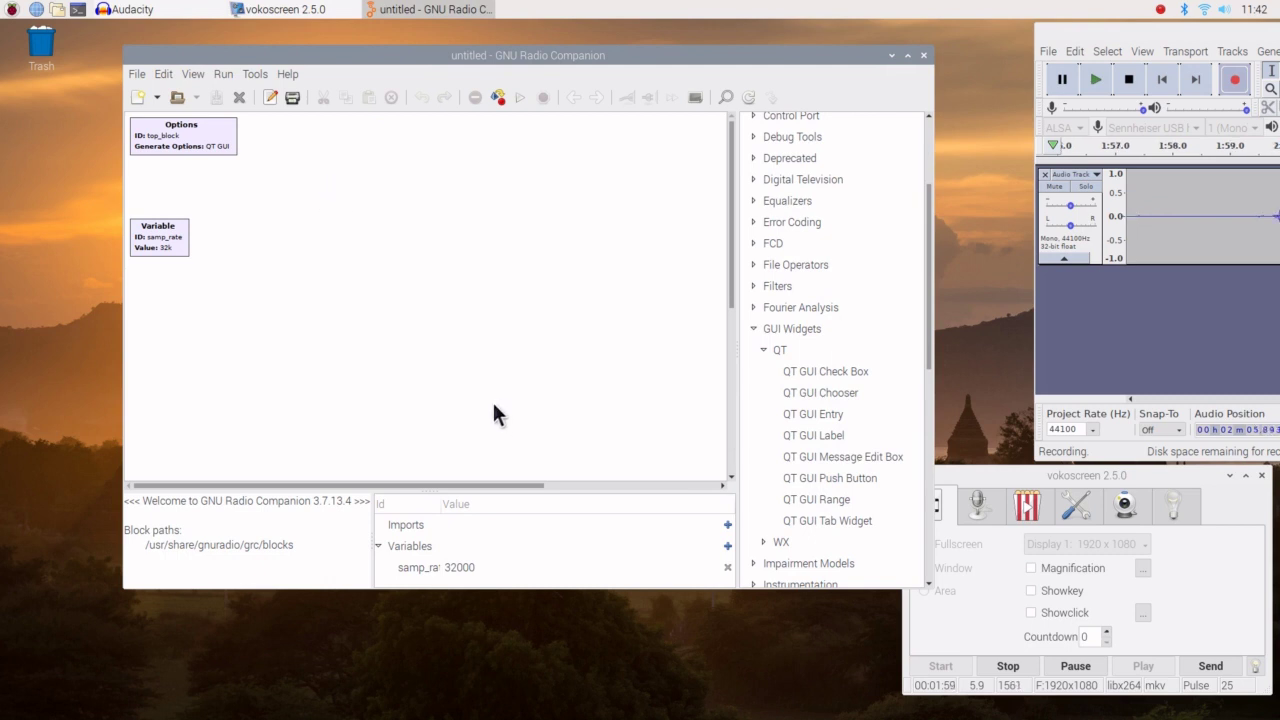
Collapse GUI Widgets, briefly expand Measurement Tools, and scroll the block tree back to Core
left_click(750, 329)
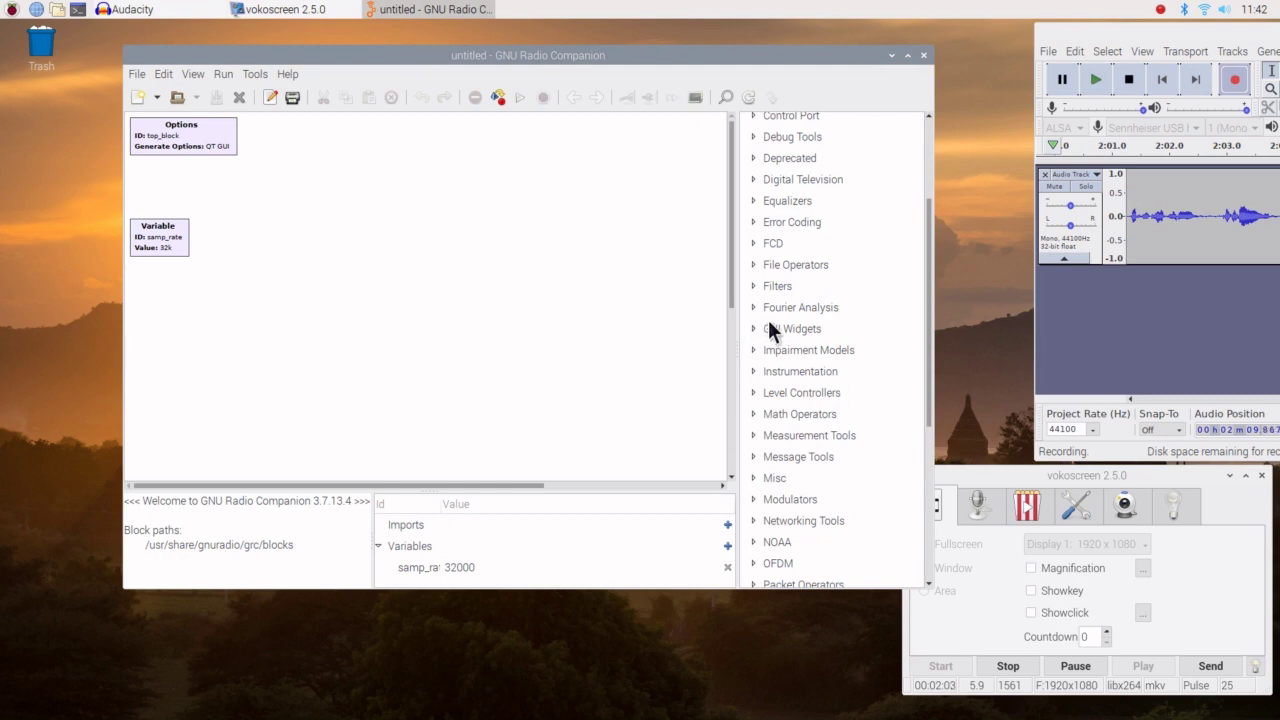
scroll(769, 330, "down", 4)
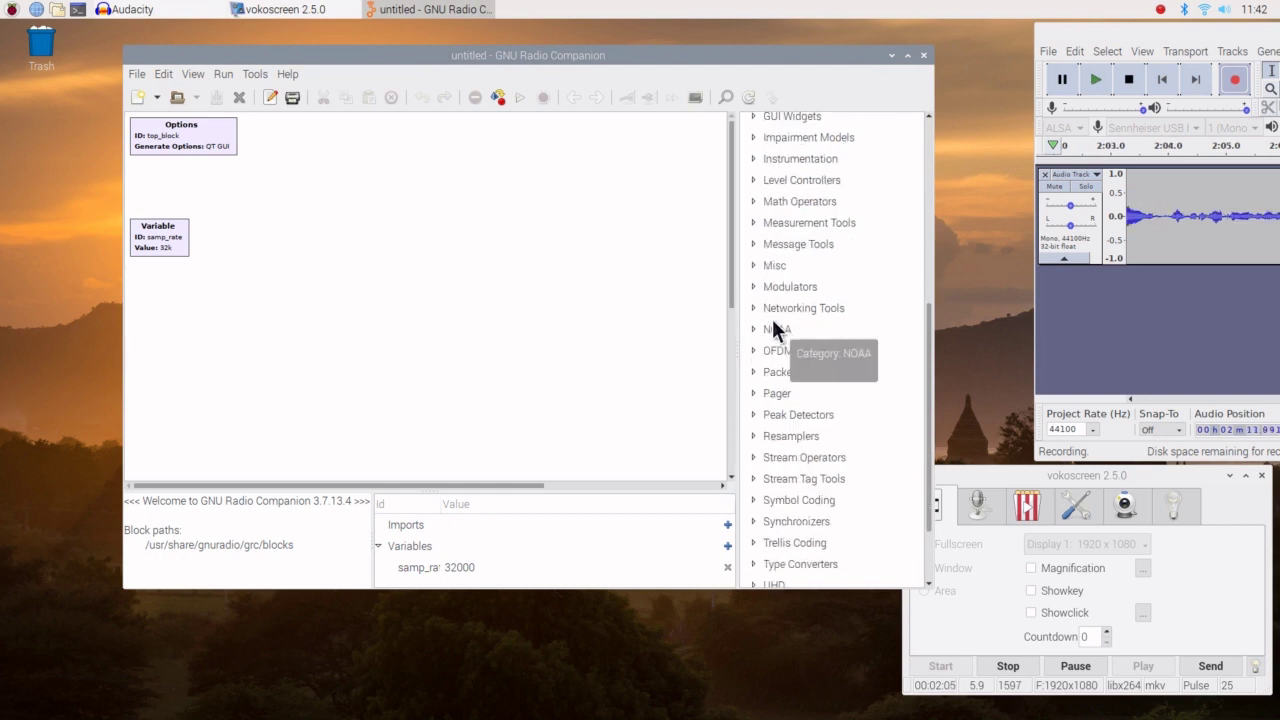
scroll(773, 322, "down", 2)
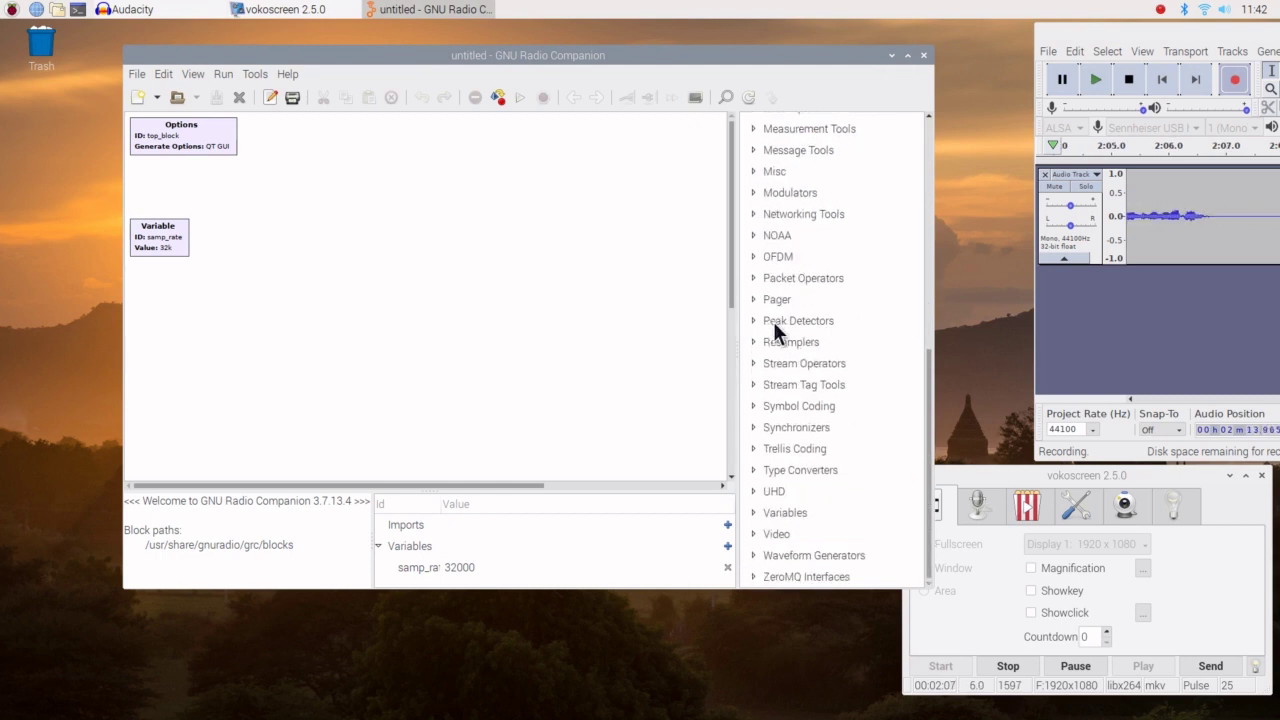
left_click(753, 127)
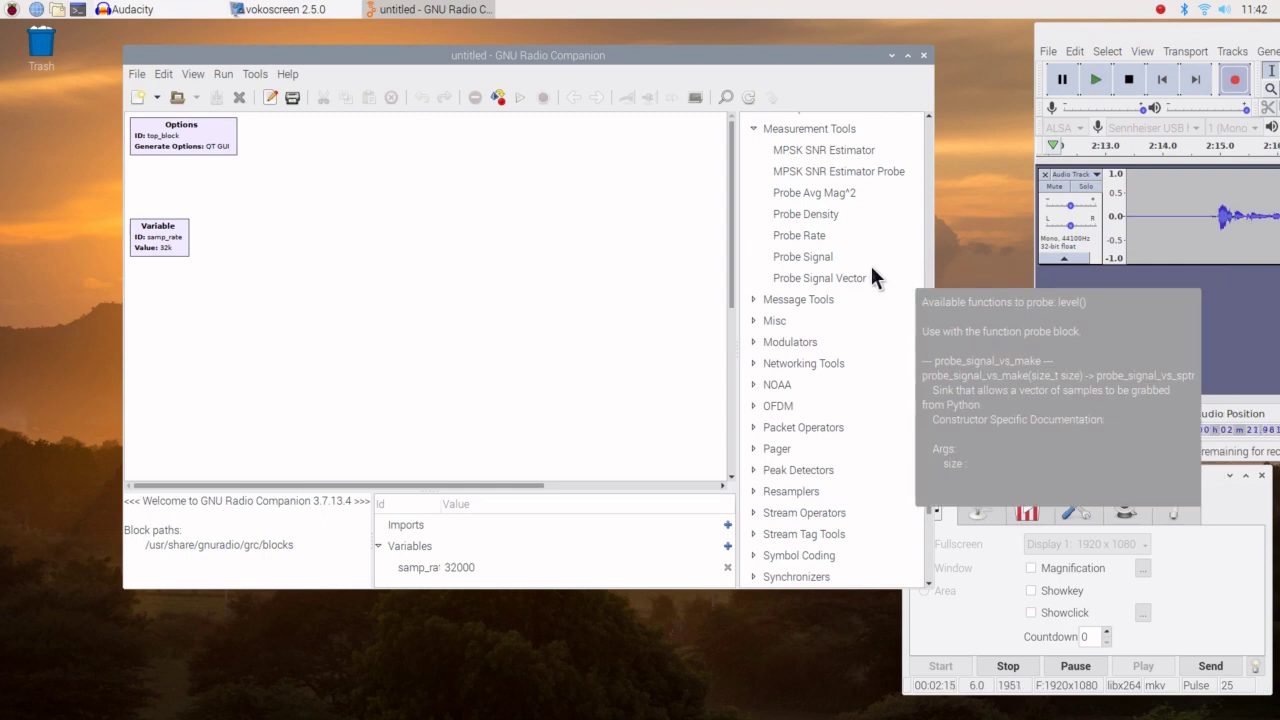
left_click(753, 128)
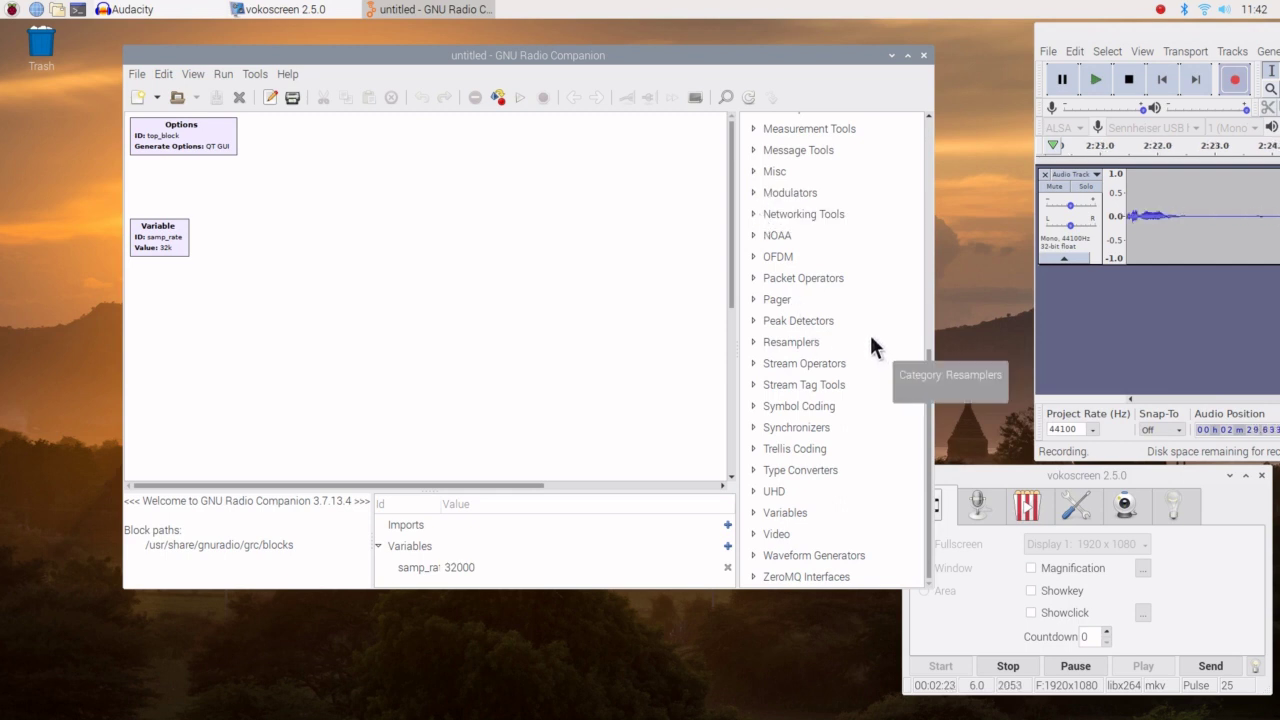
scroll(869, 333, "up", 5)
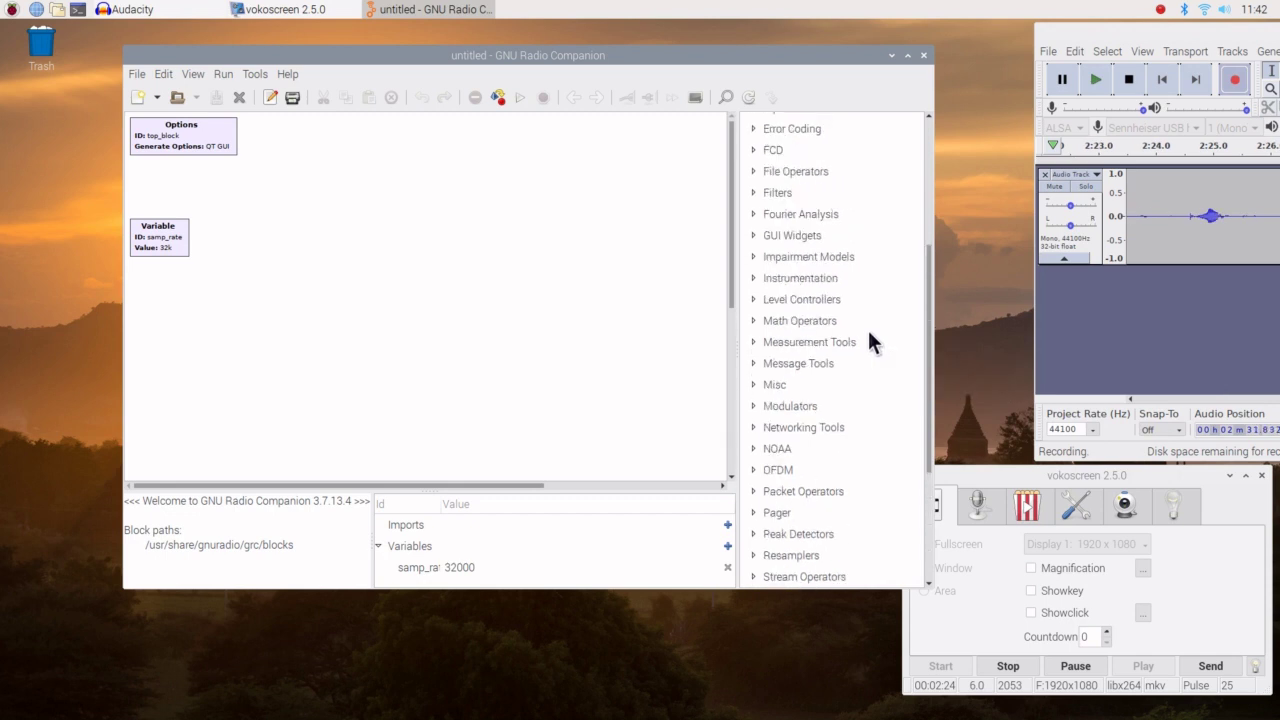
scroll(868, 333, "up", 5)
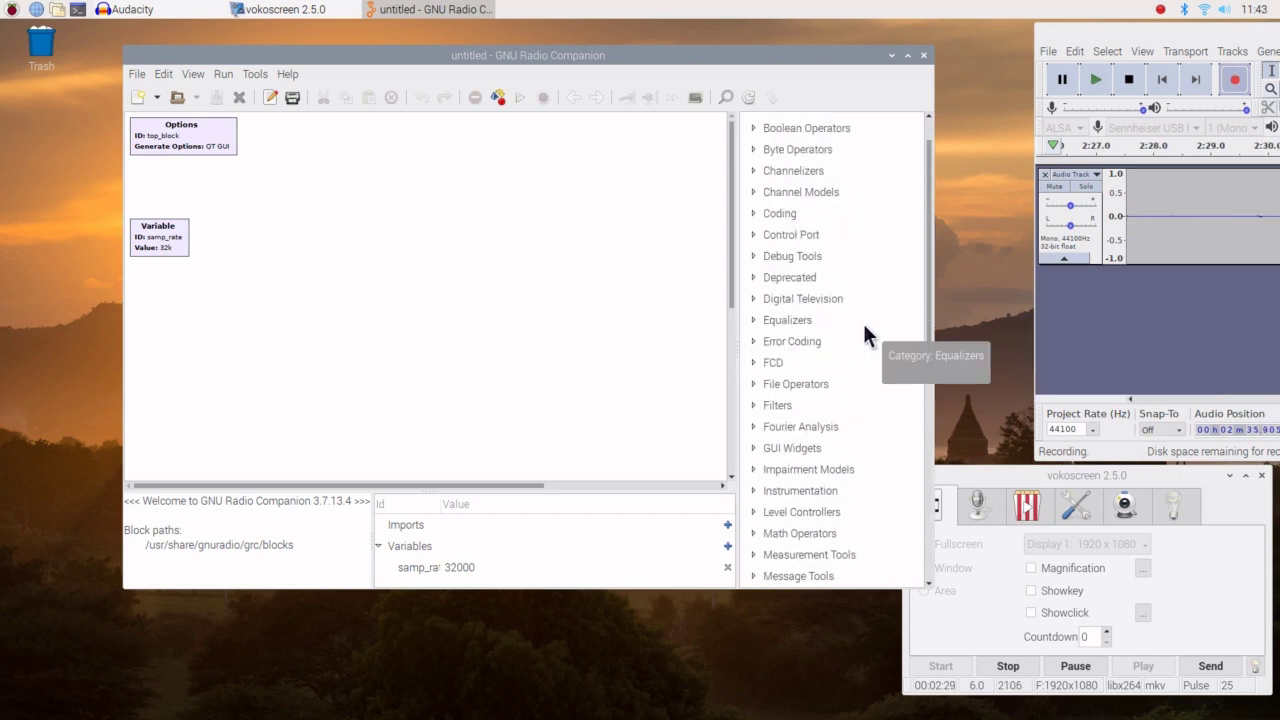
scroll(868, 334, "up", 1)
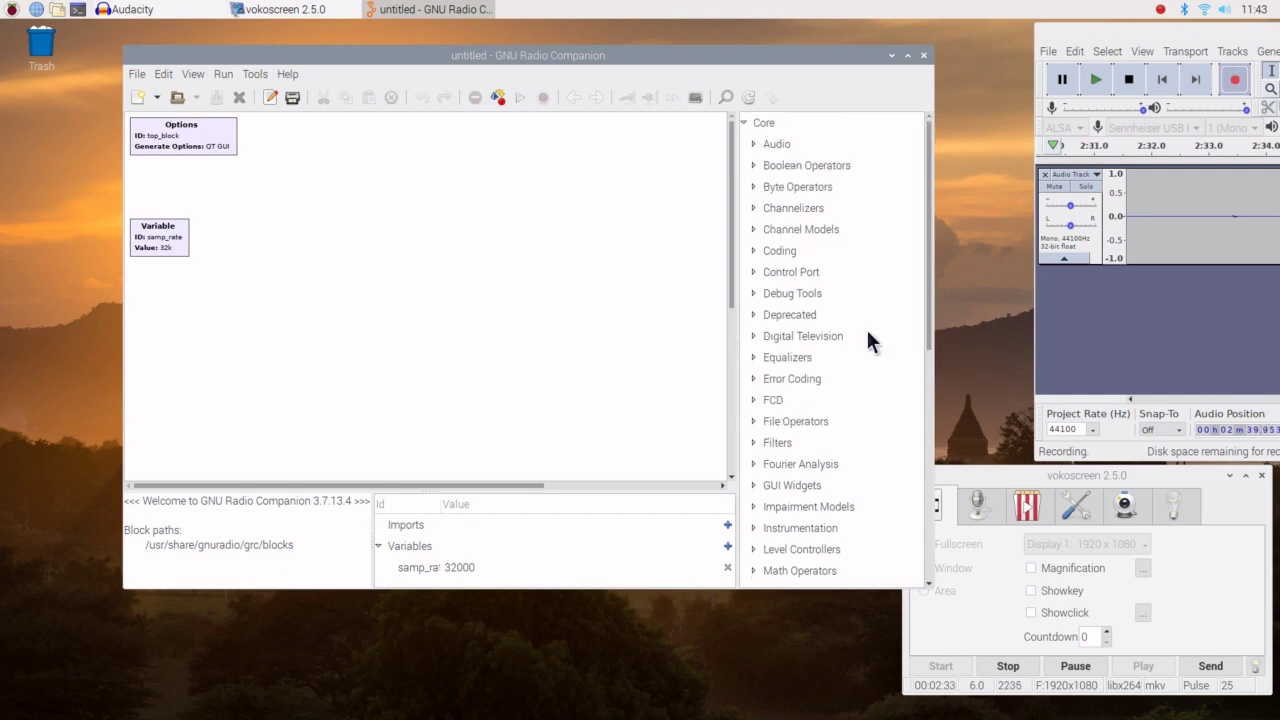
Expand Instrumentation > QT and read the tooltips of the QT GUI sinks, Bercurve through Waterfall
left_click(753, 529)
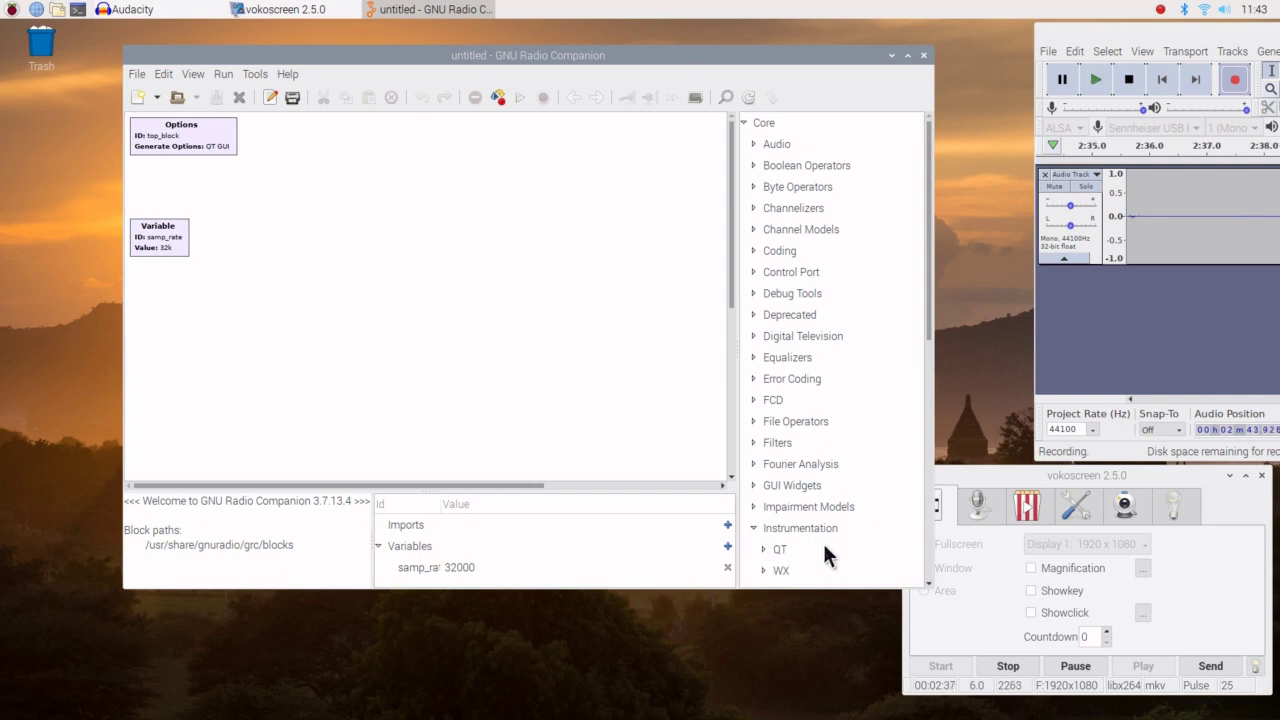
left_click(762, 549)
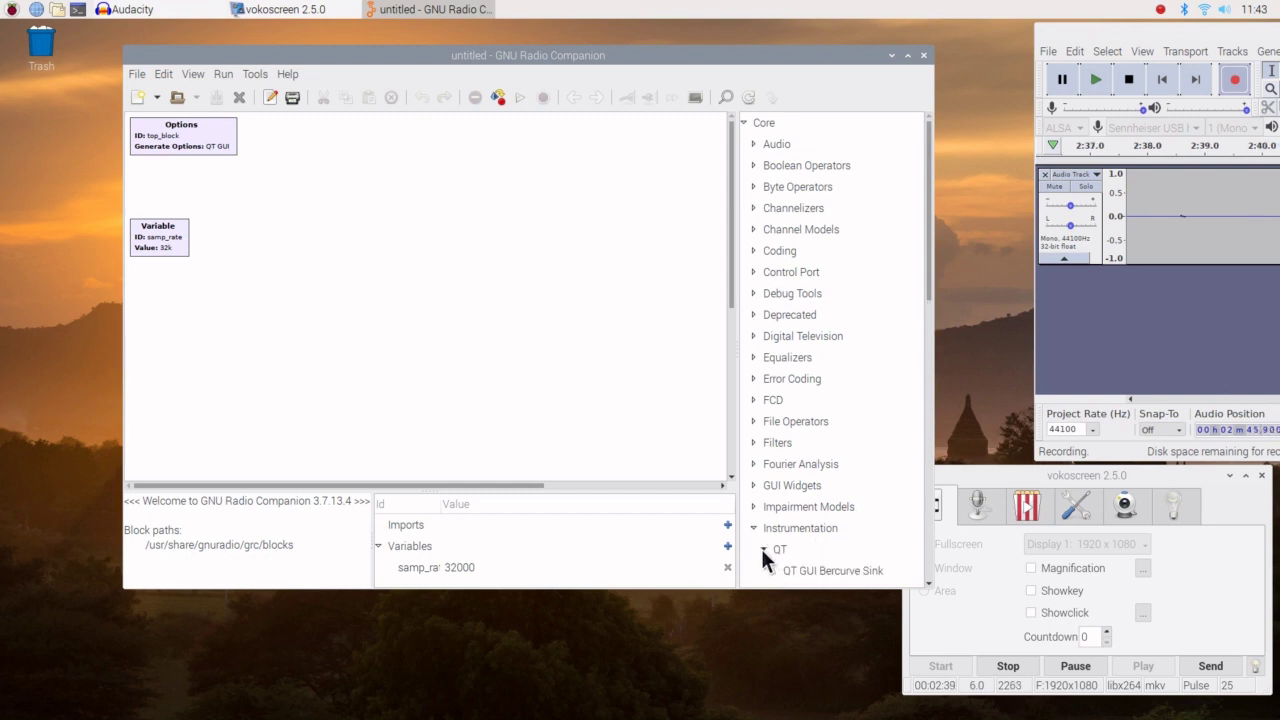
scroll(838, 530, "down", 3)
scroll(838, 520, "down", 1)
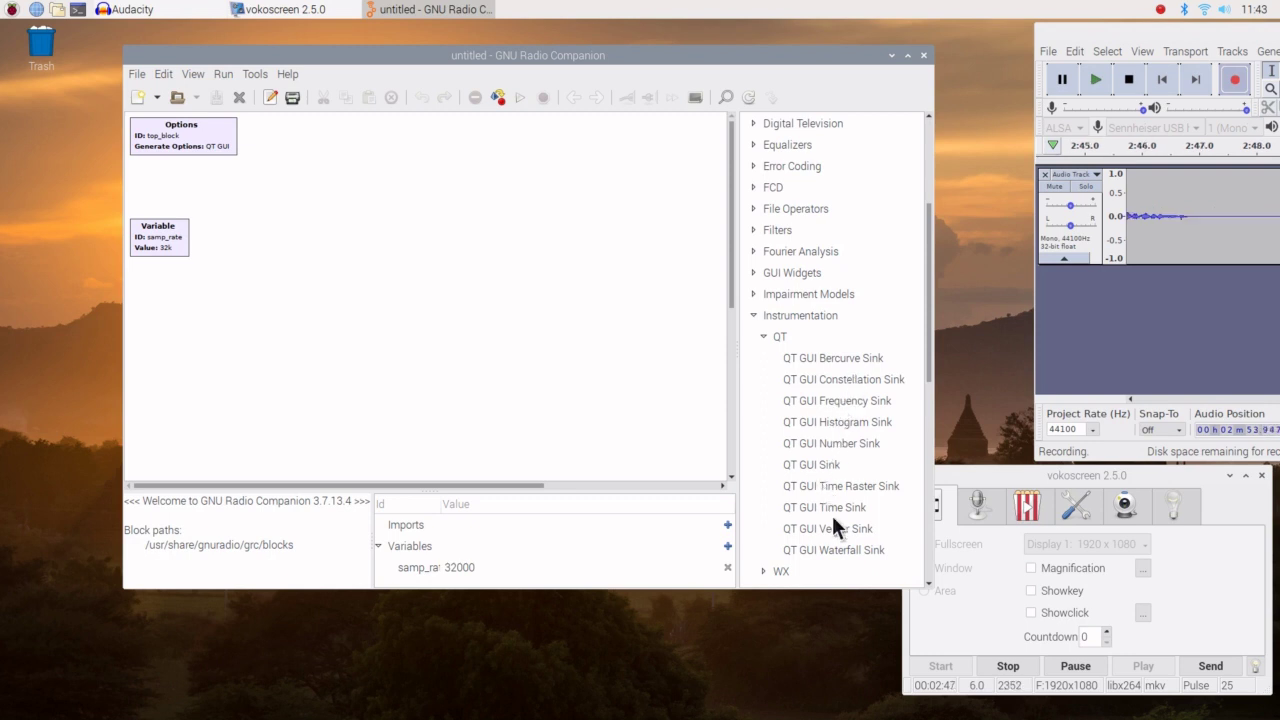
mouse_move(849, 522)
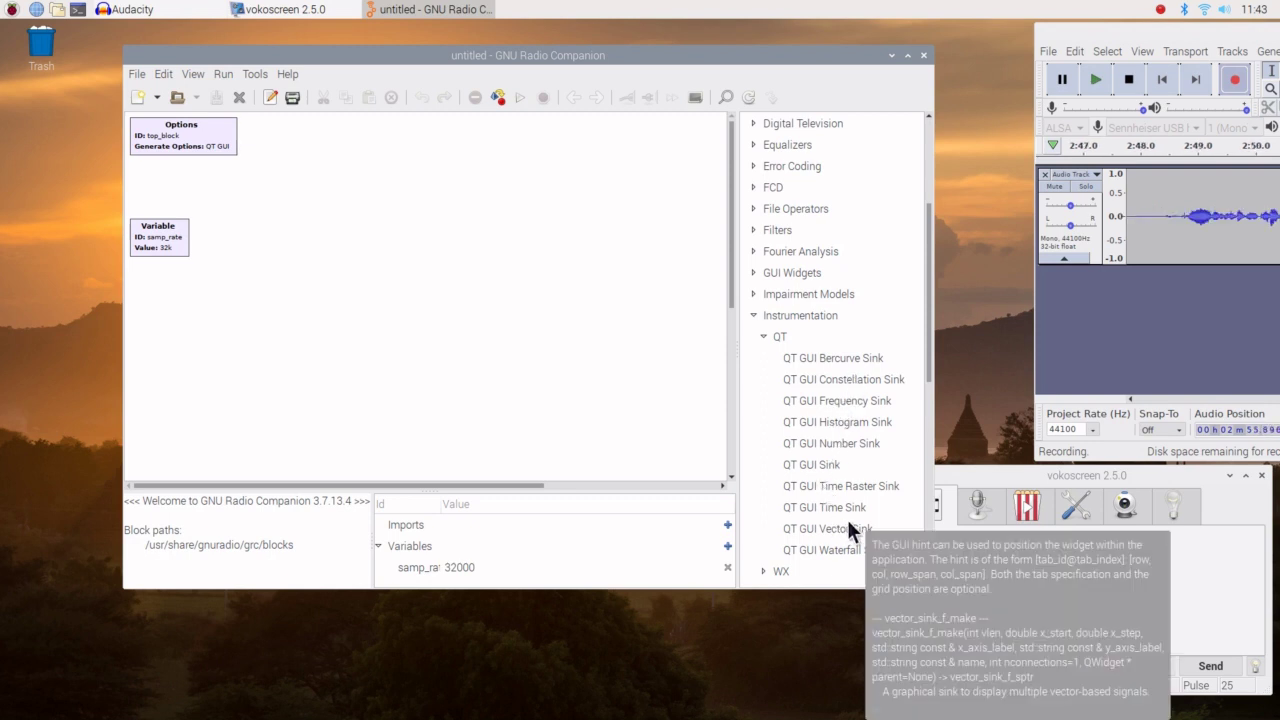
mouse_move(826, 452)
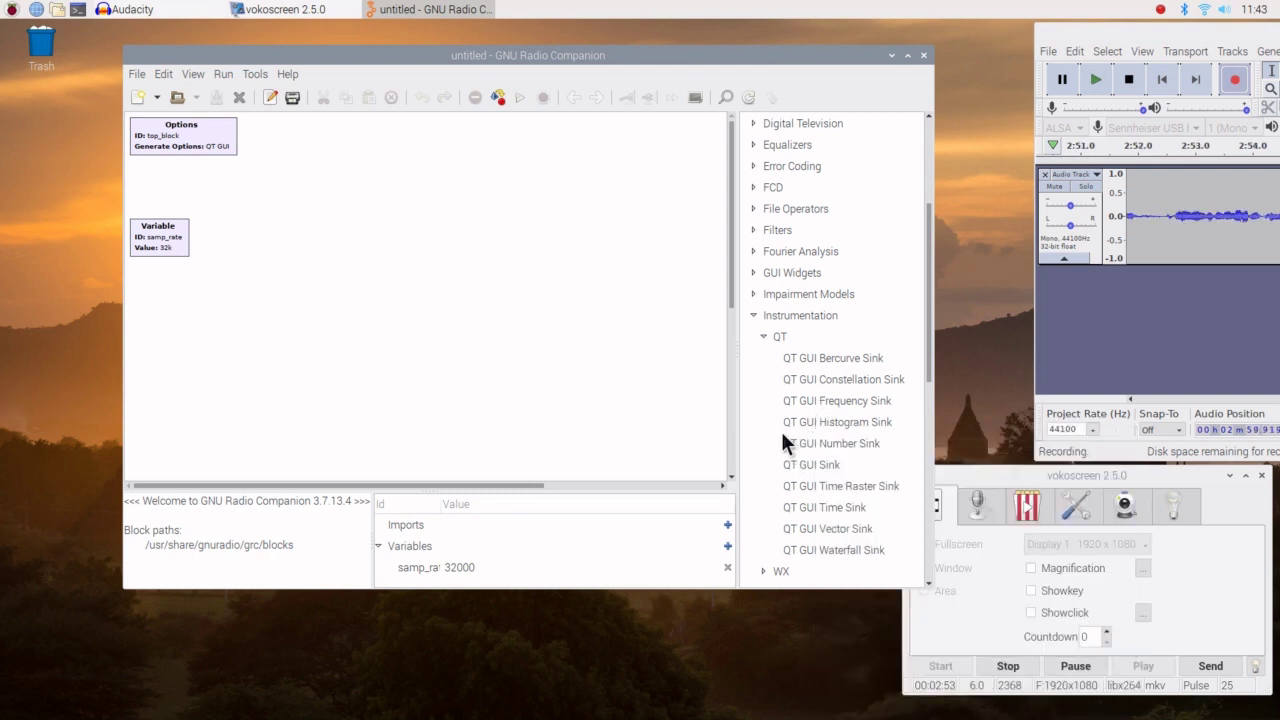
mouse_move(763, 445)
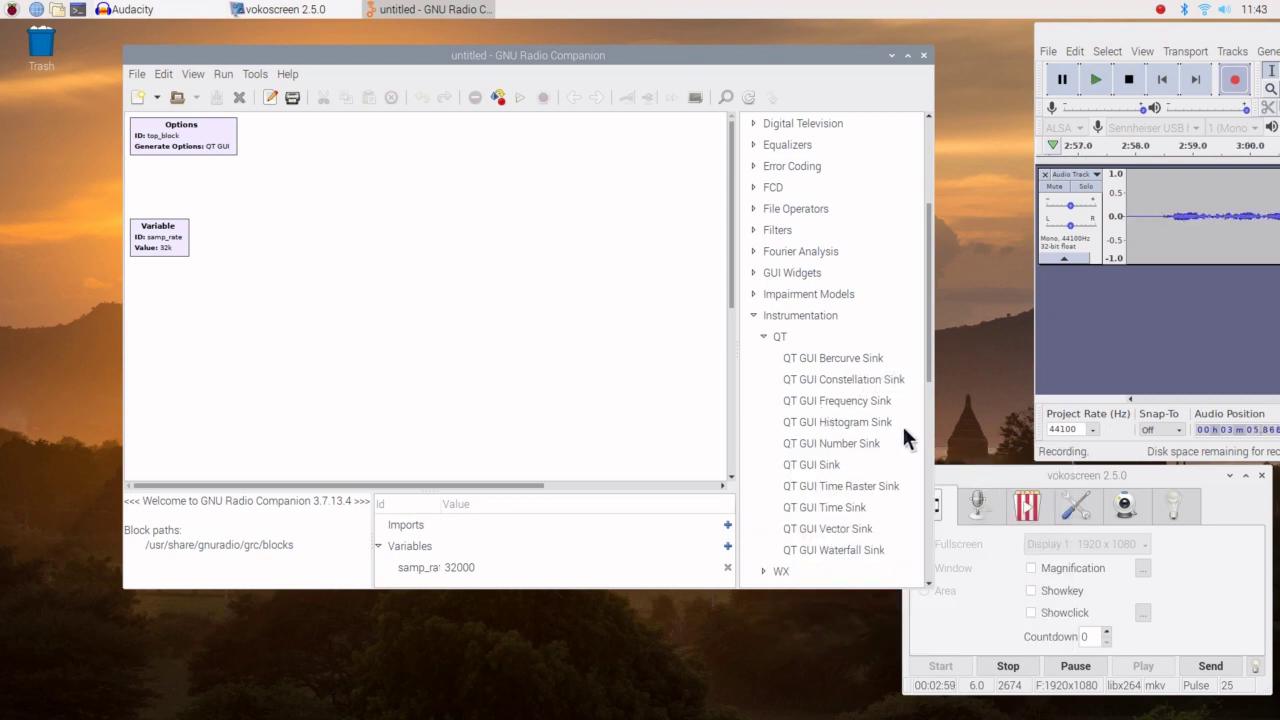
mouse_move(899, 458)
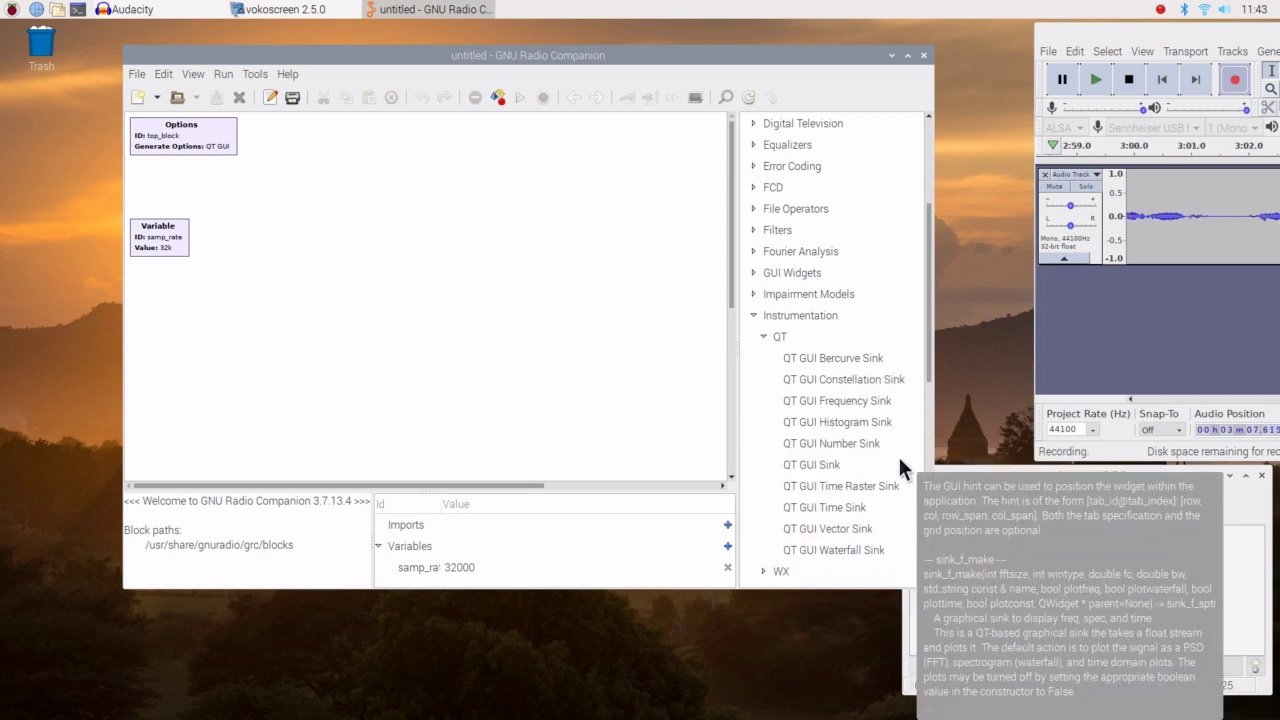
mouse_move(865, 551)
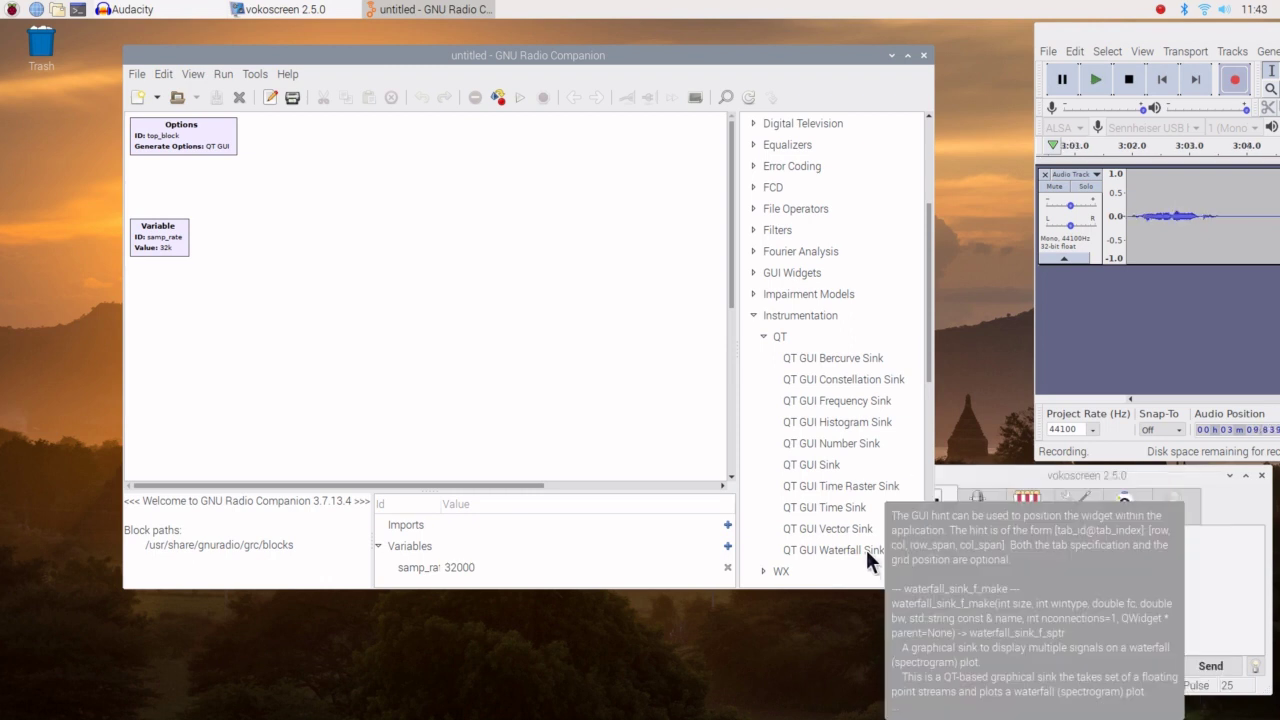
mouse_move(914, 422)
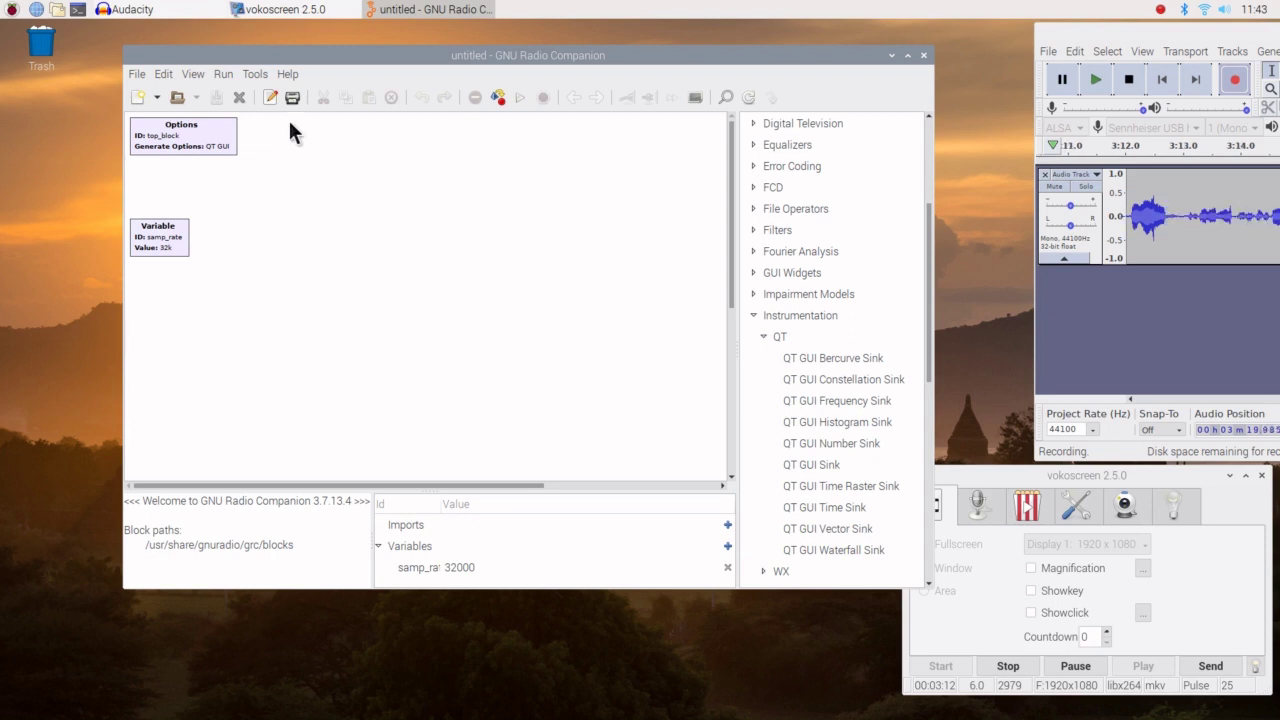
Check the GNU Radio version (3.7.13.4) in Help > About, then close the About box
left_click(288, 75)
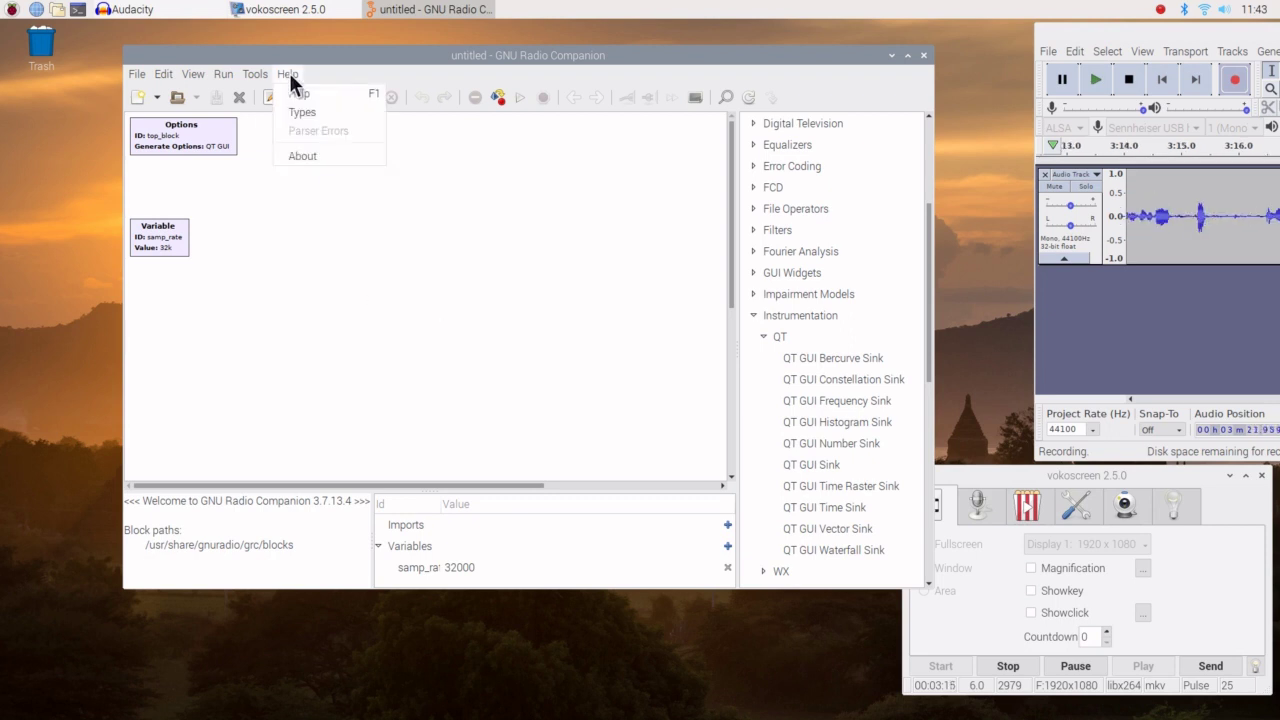
left_click(318, 158)
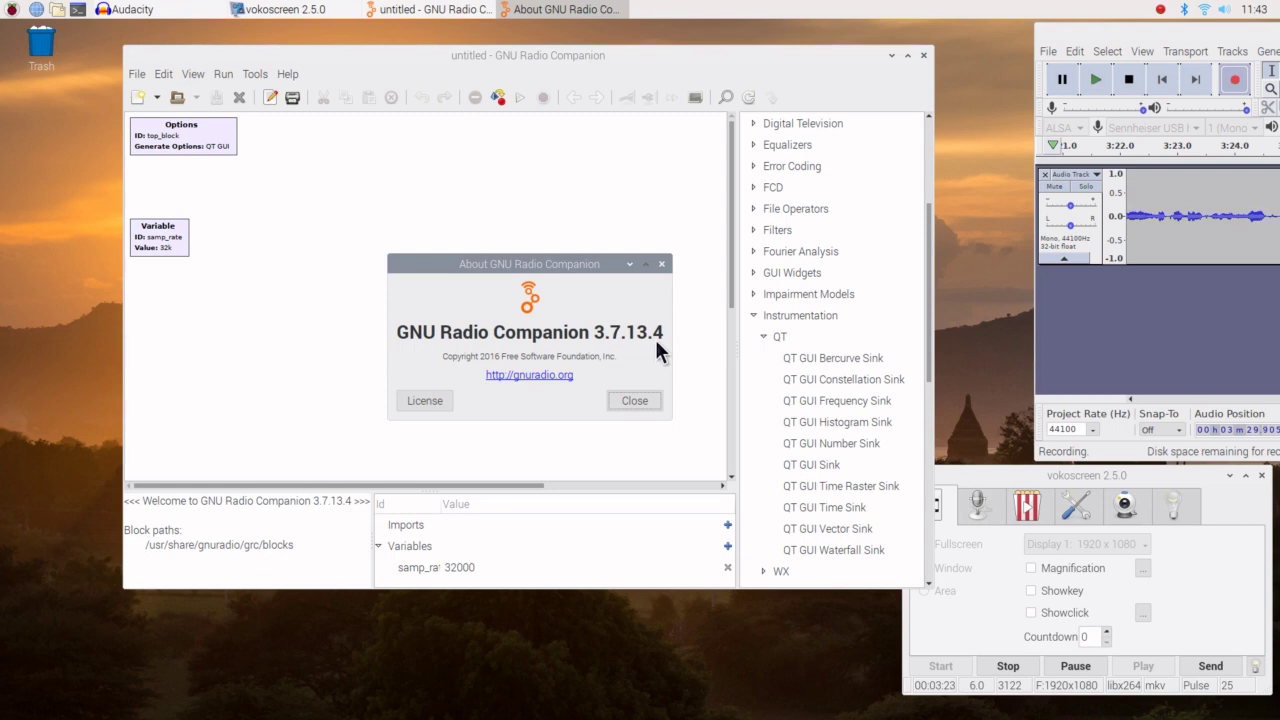
left_click(634, 398)
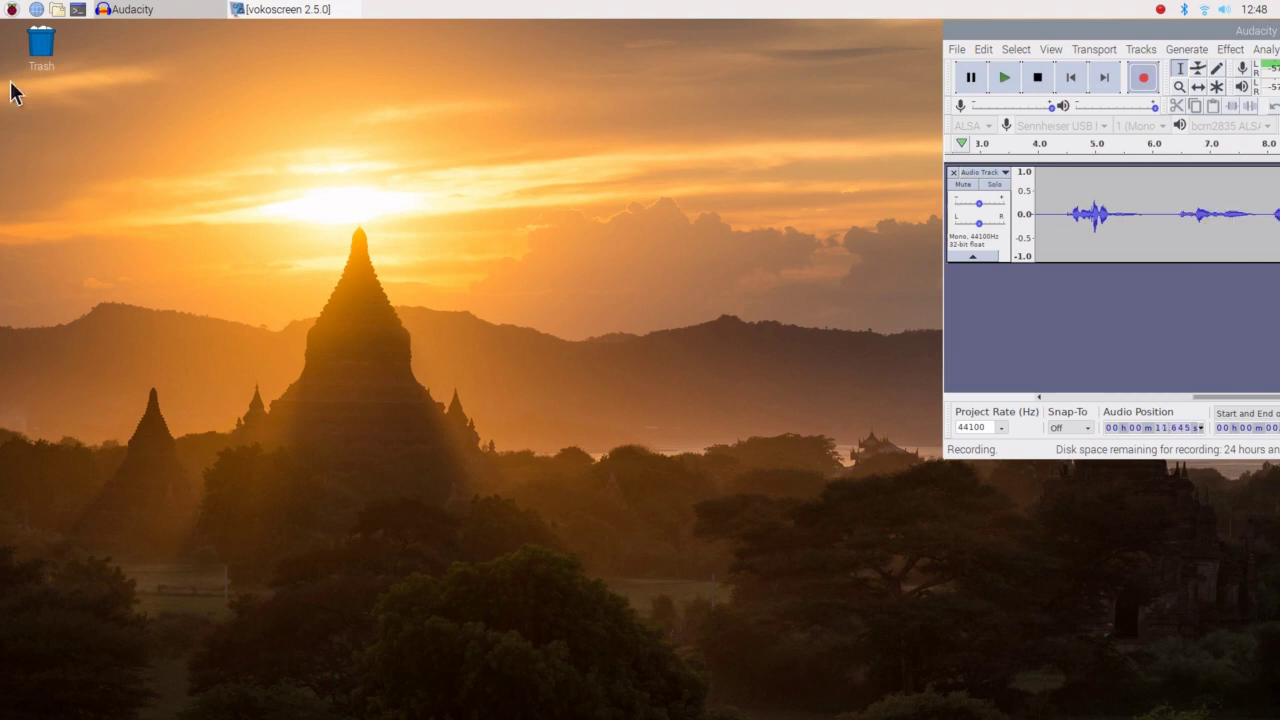
Launch Add / Remove Software from the Raspberry menu's Preferences submenu
left_click(11, 15)
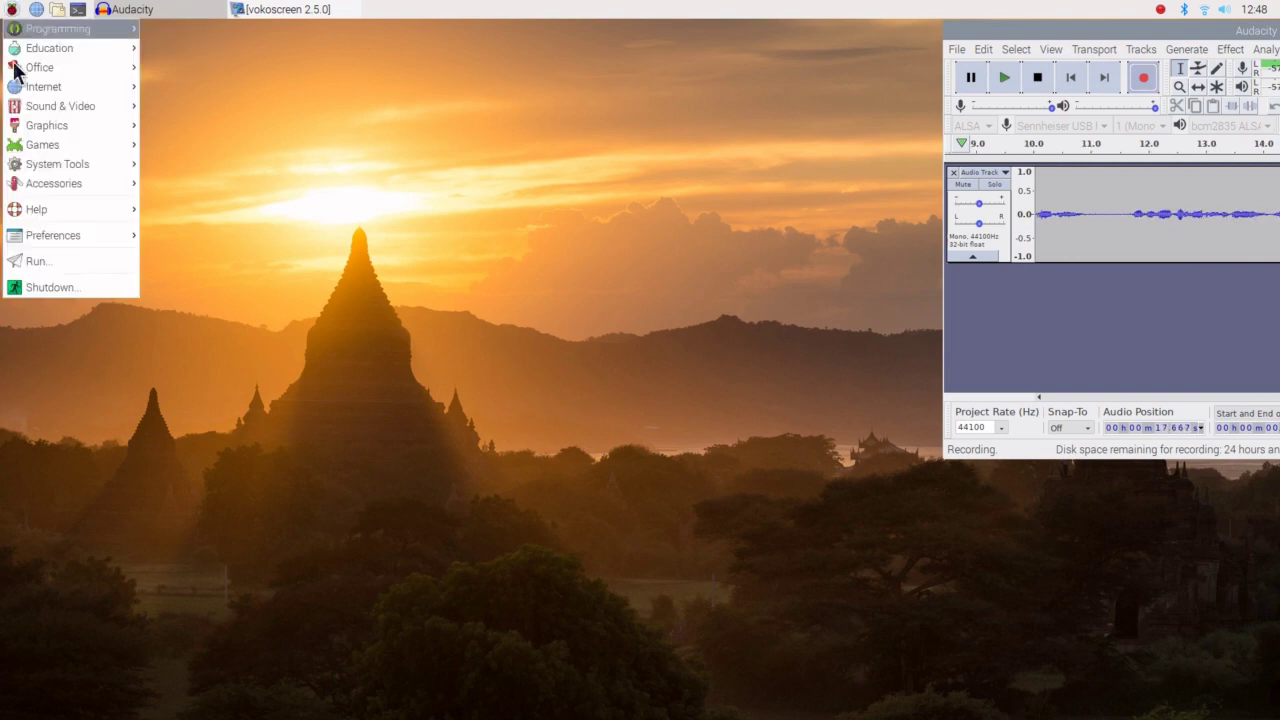
mouse_move(65, 227)
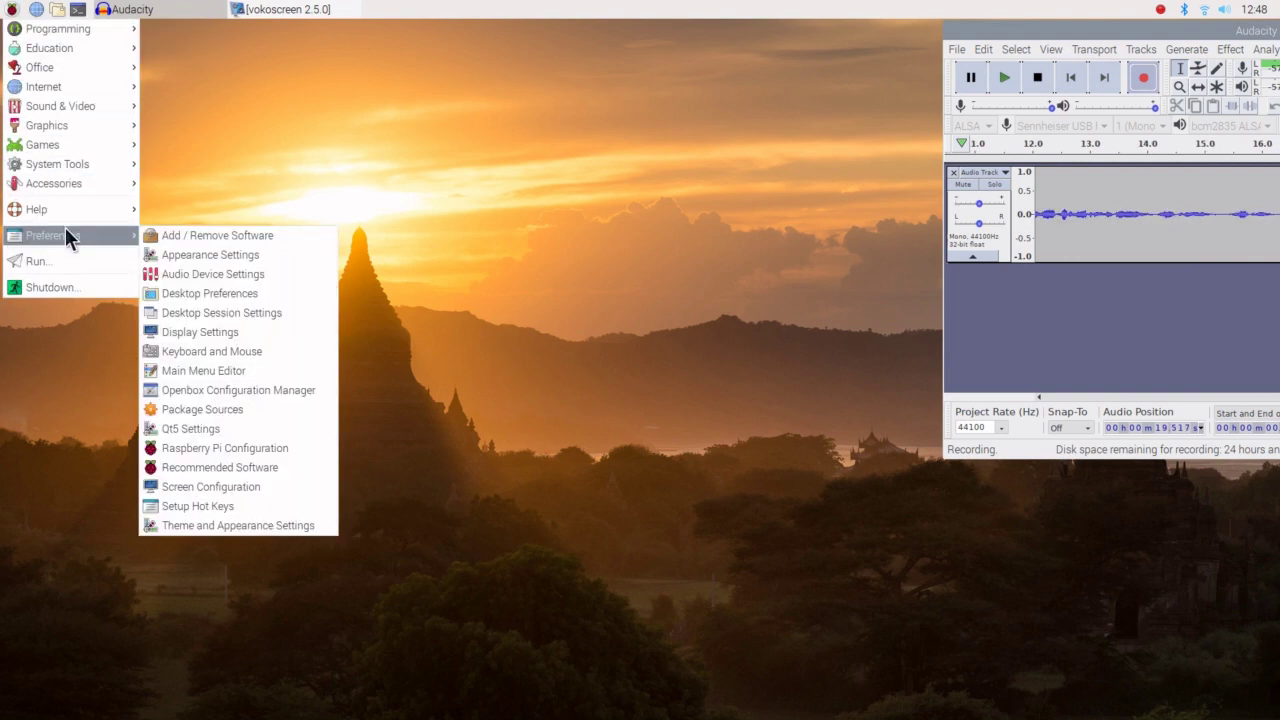
left_click(211, 235)
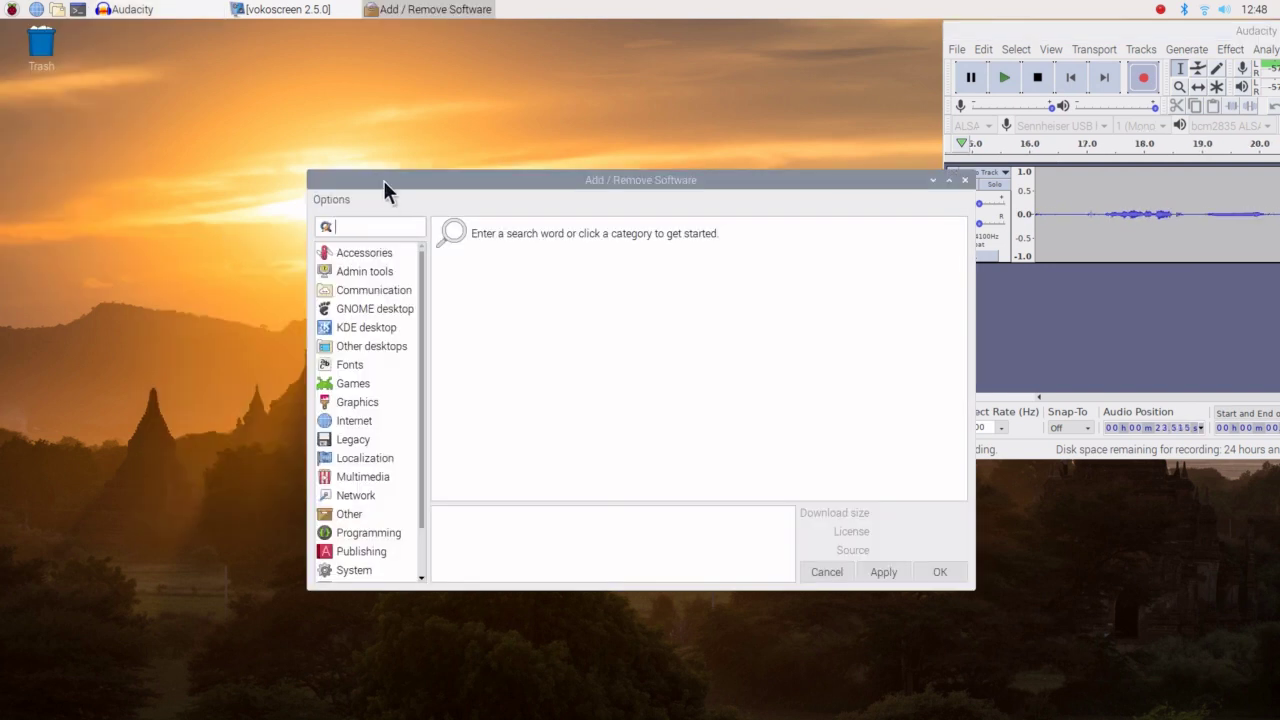
Move the package manager window up-left and search for 'gnuradio'
left_click_drag(383, 180, 200, 98)
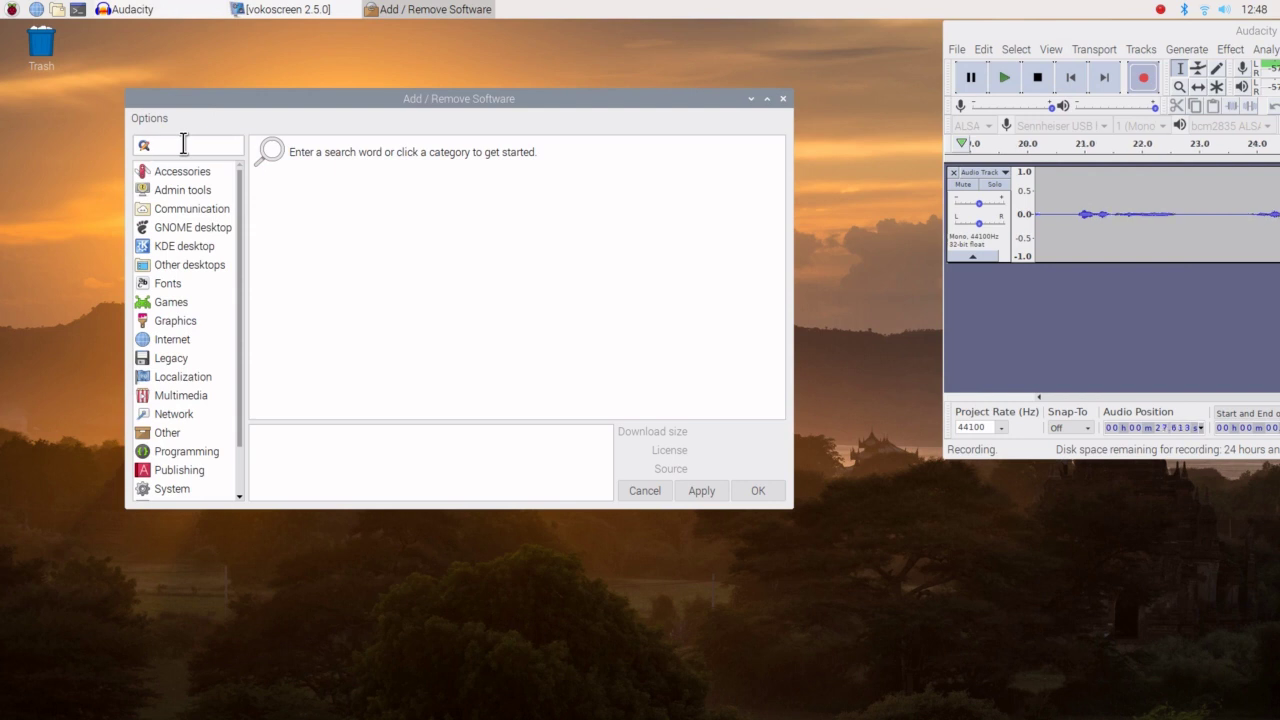
type("g")
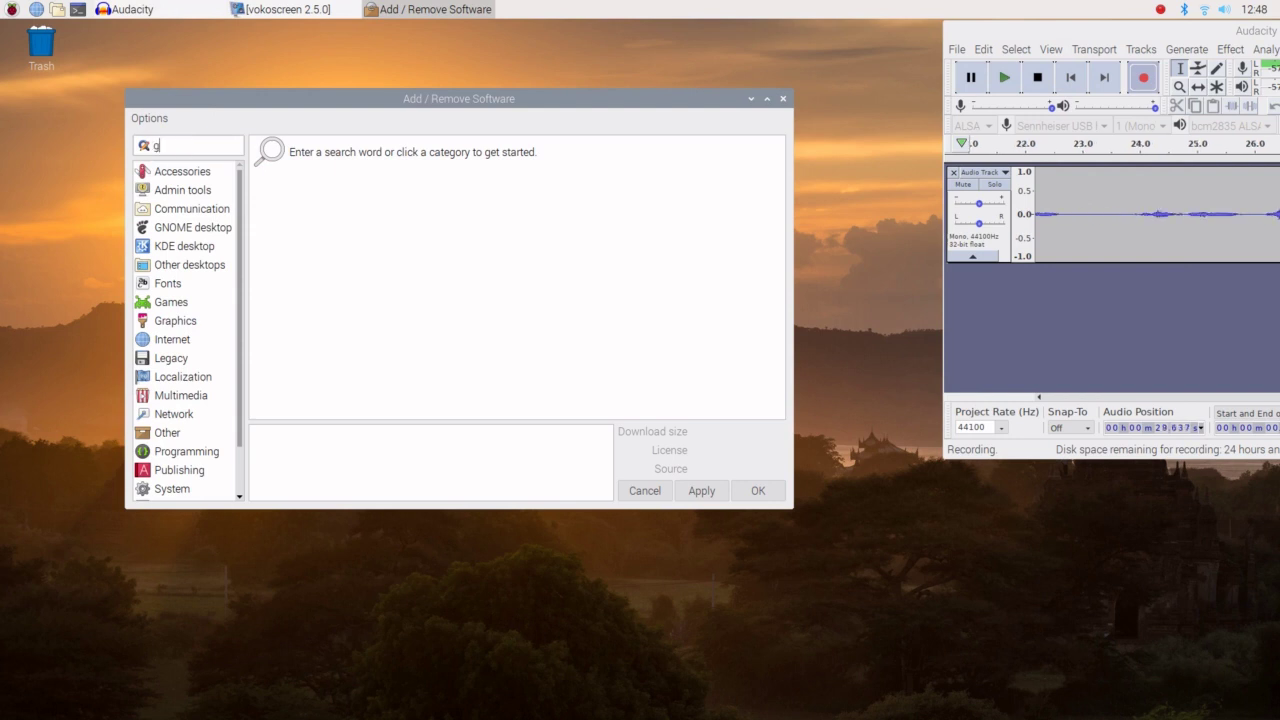
type("nuradio")
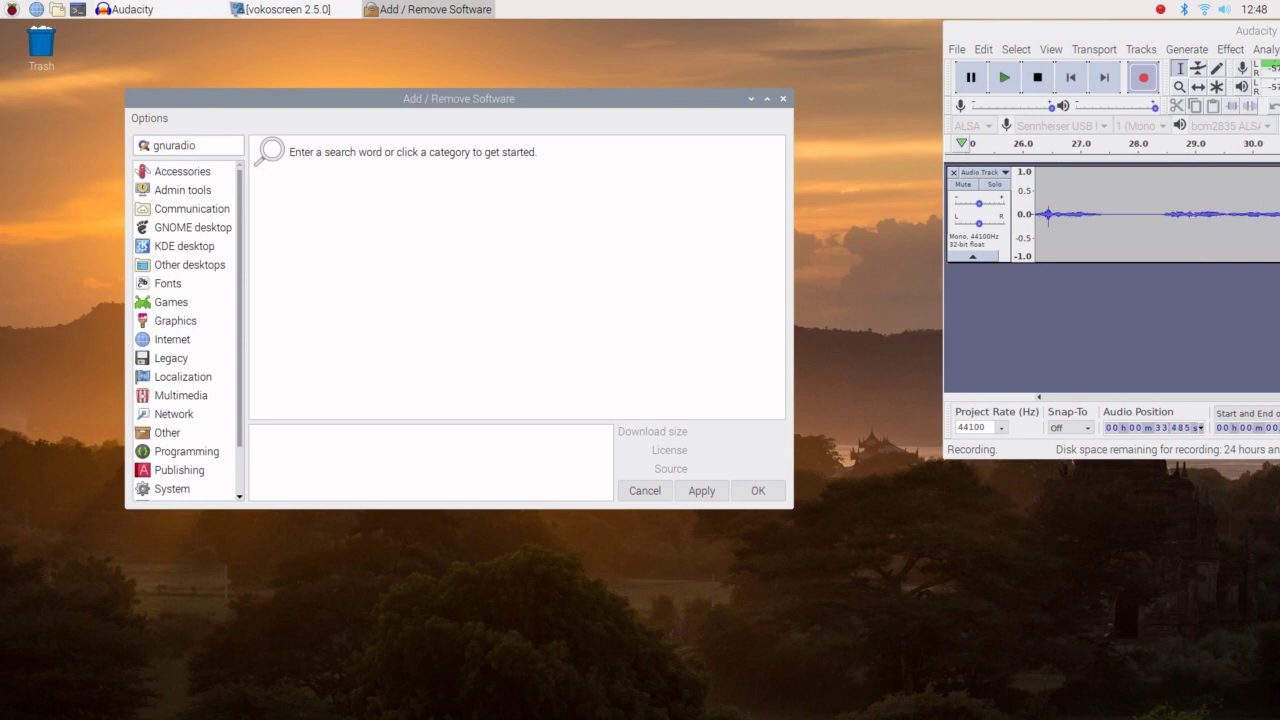
key("Return")
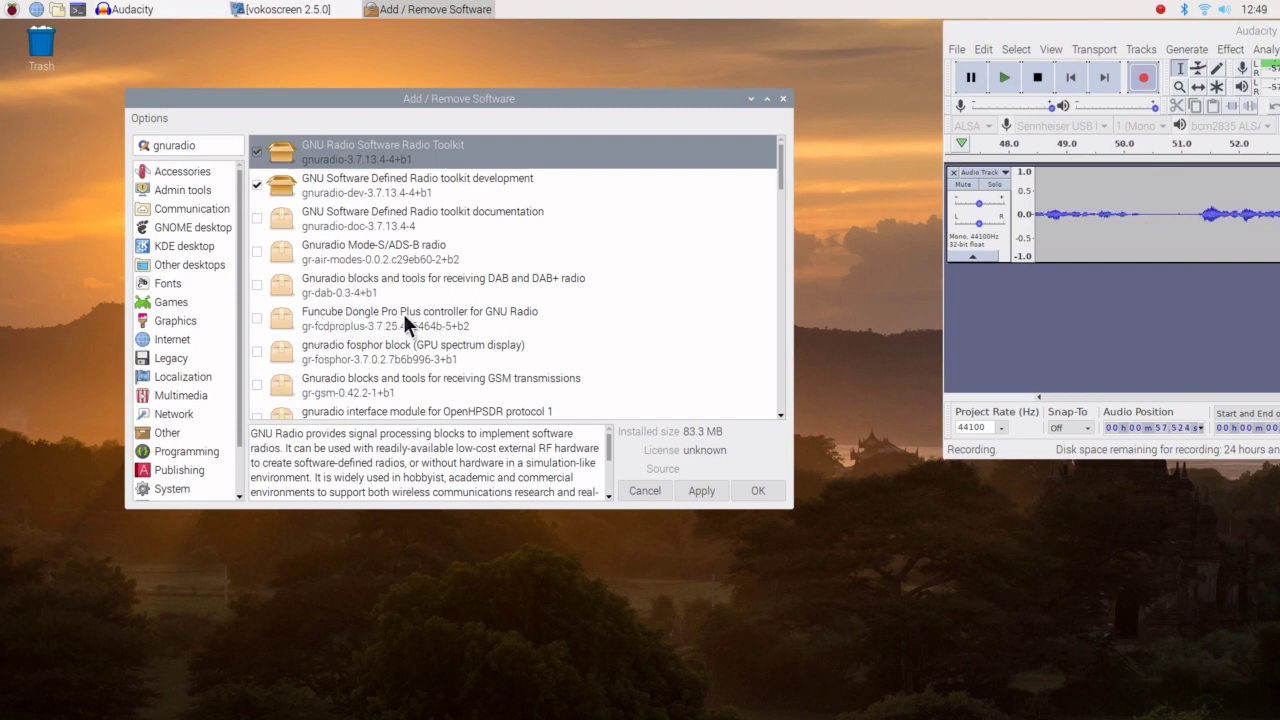
Scroll the results and tick gr-osmosdr (Gnuradio blocks from the OsmoSDR project) for installation
left_click_drag(780, 177, 778, 217)
scroll(778, 222, "down", 3)
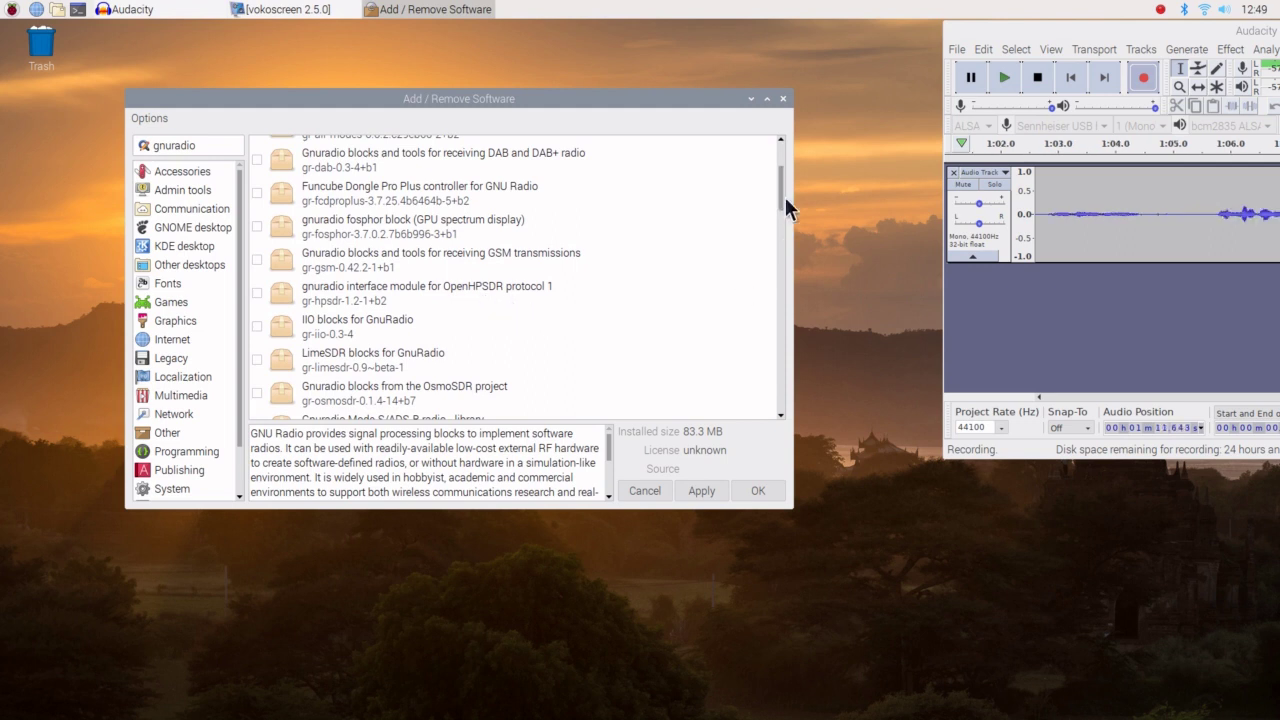
left_click_drag(780, 200, 778, 213)
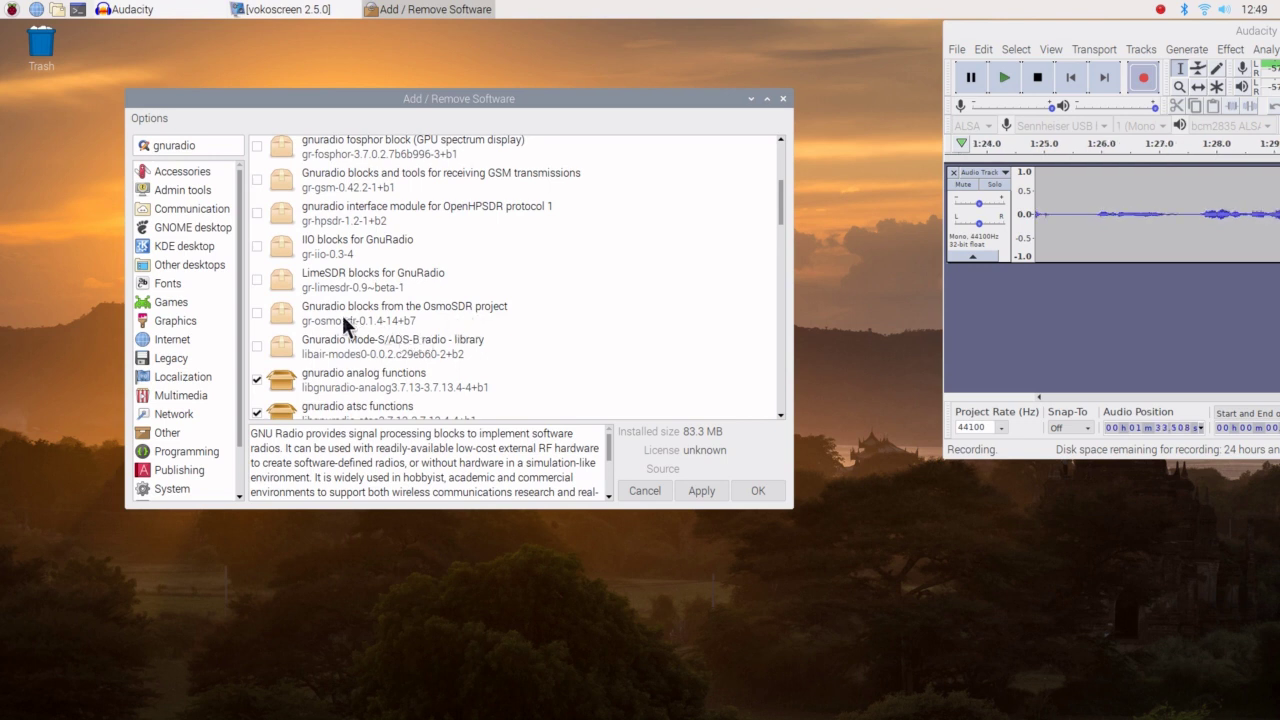
left_click(260, 311)
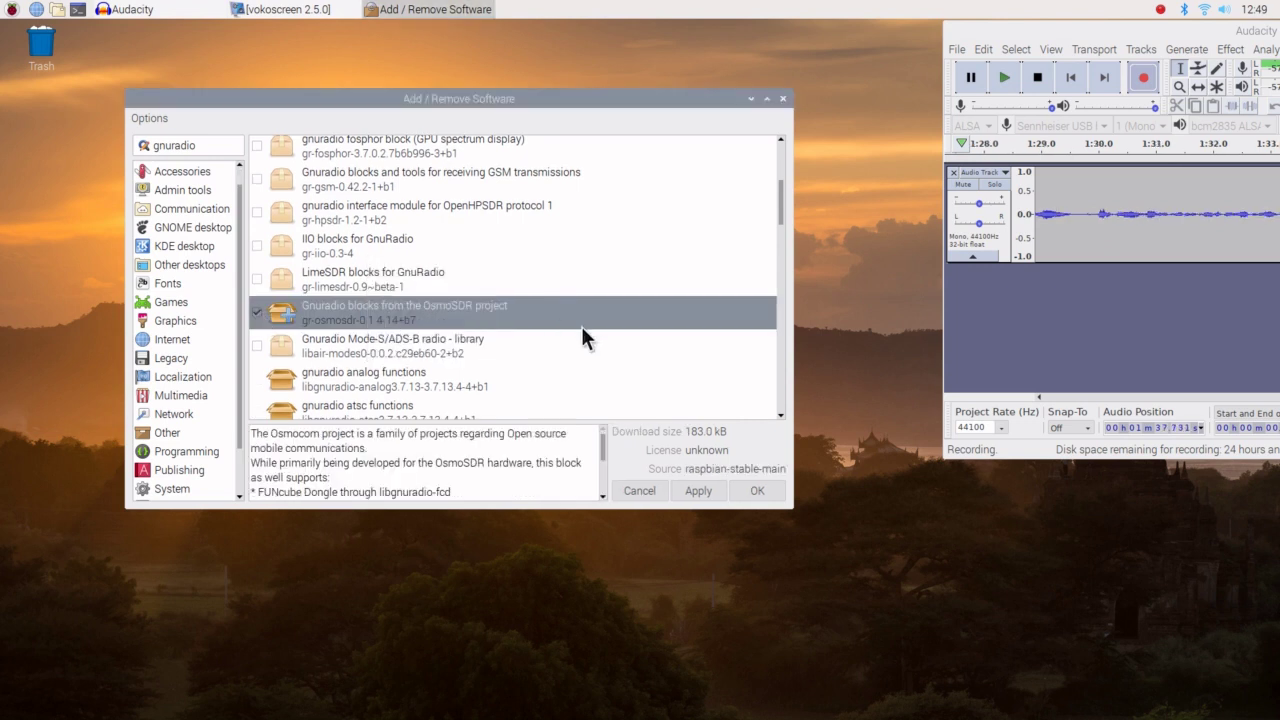
right_click(676, 313)
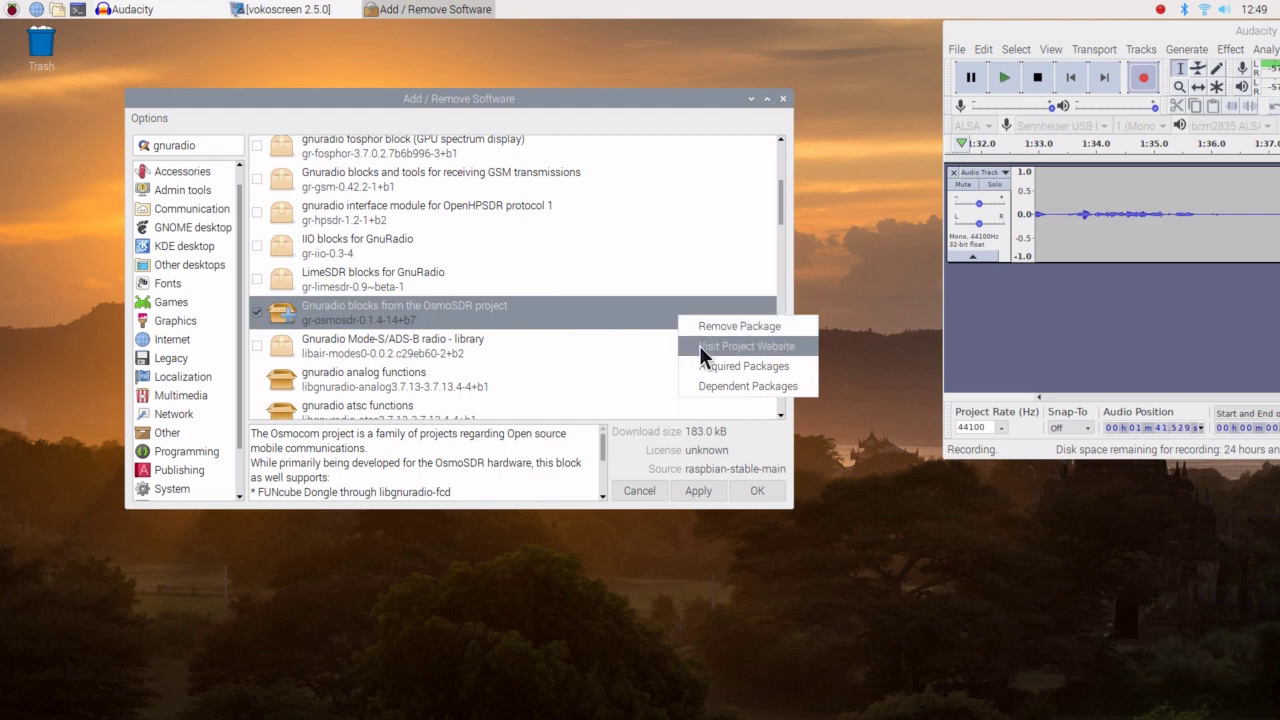
Visit the OsmoSDR project website from the wiki, then close Chromium to return to the installer
left_click(699, 346)
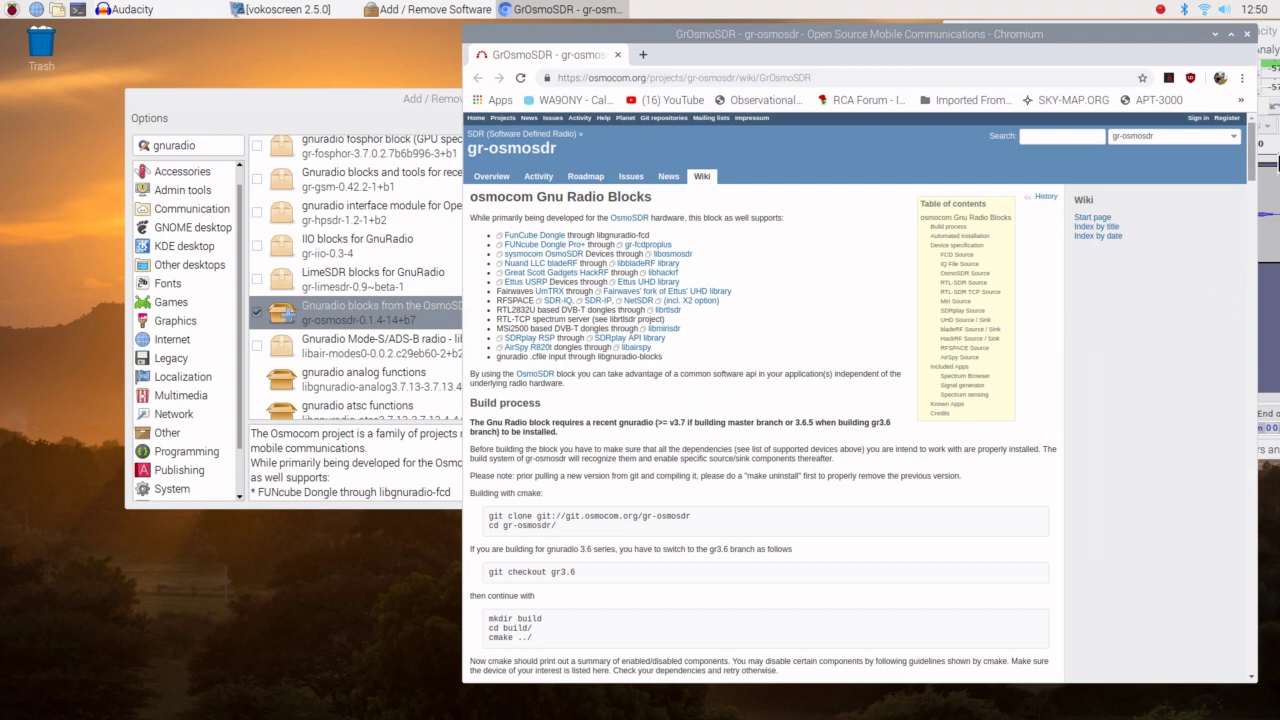
left_click_drag(1255, 160, 1219, 120)
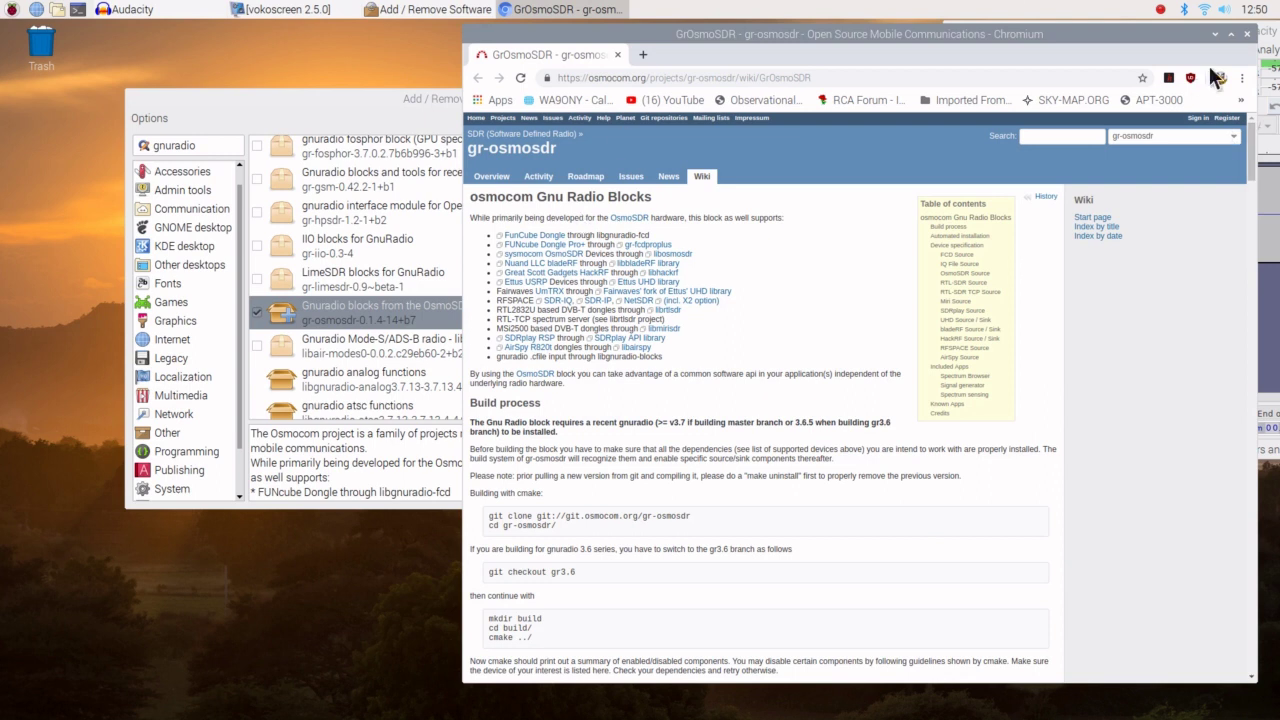
left_click(1246, 35)
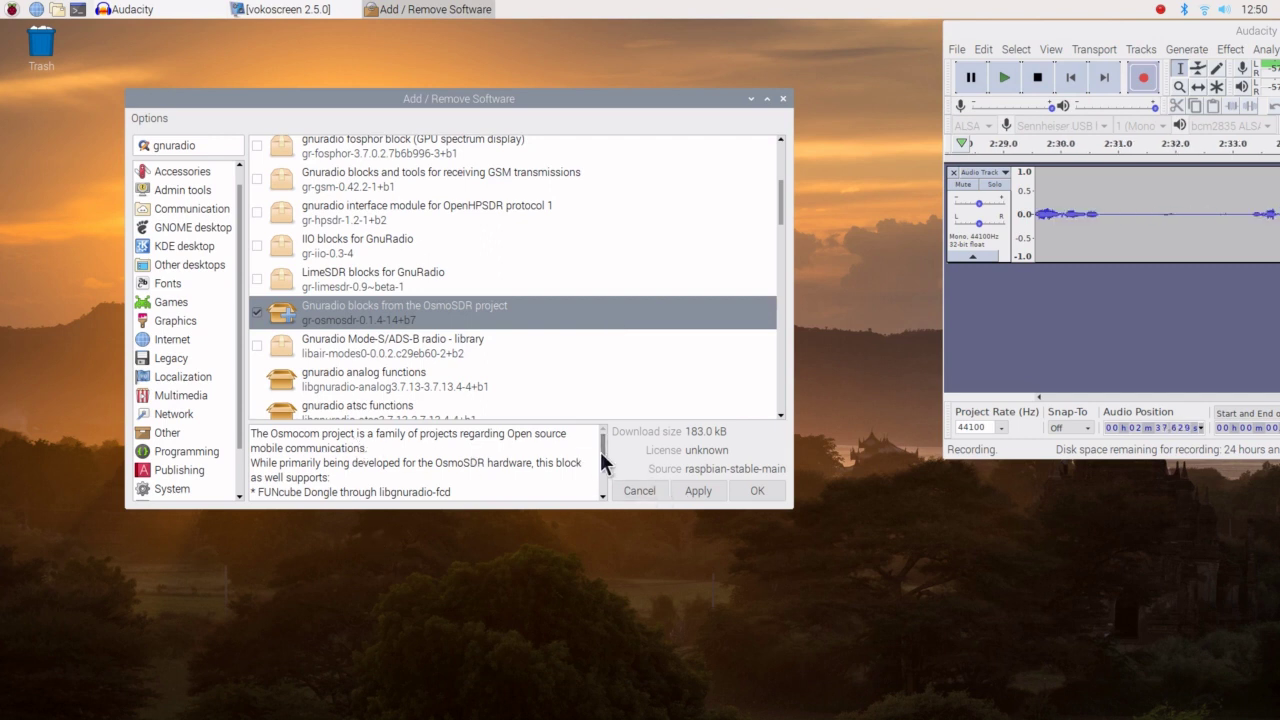
scroll(600, 451, "down", 2)
scroll(598, 454, "down", 1)
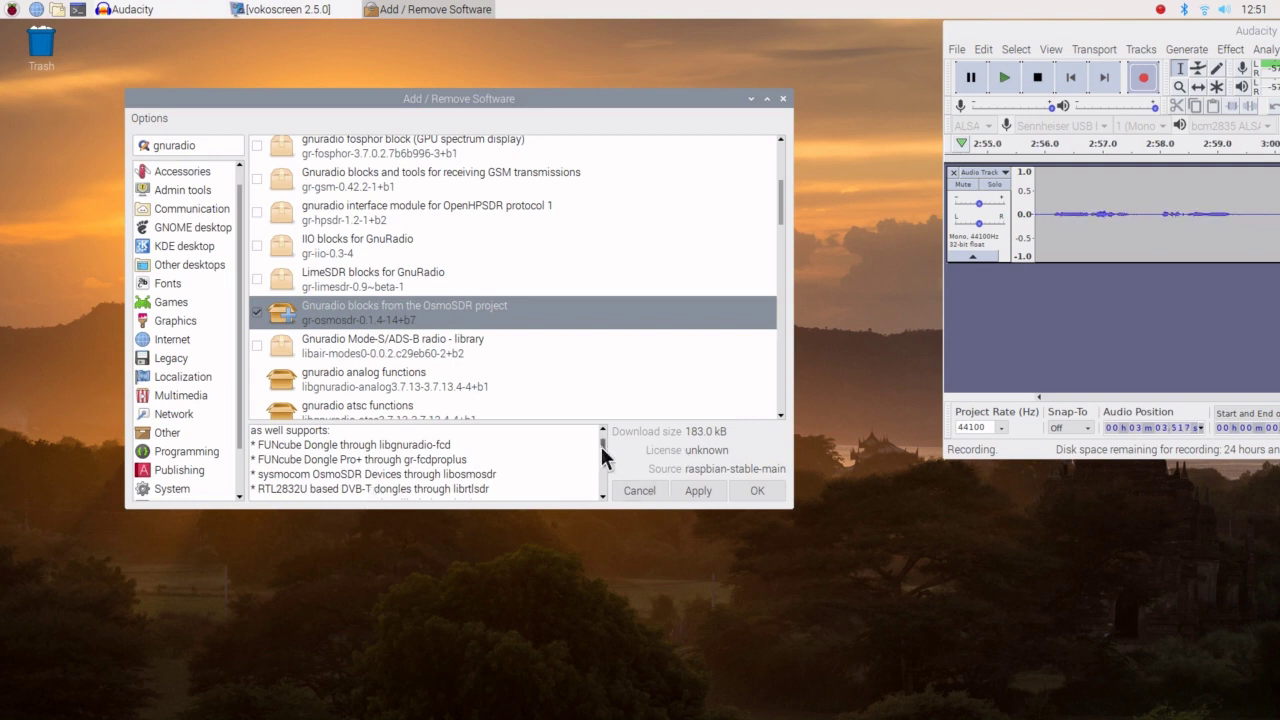
scroll(603, 458, "down", 1)
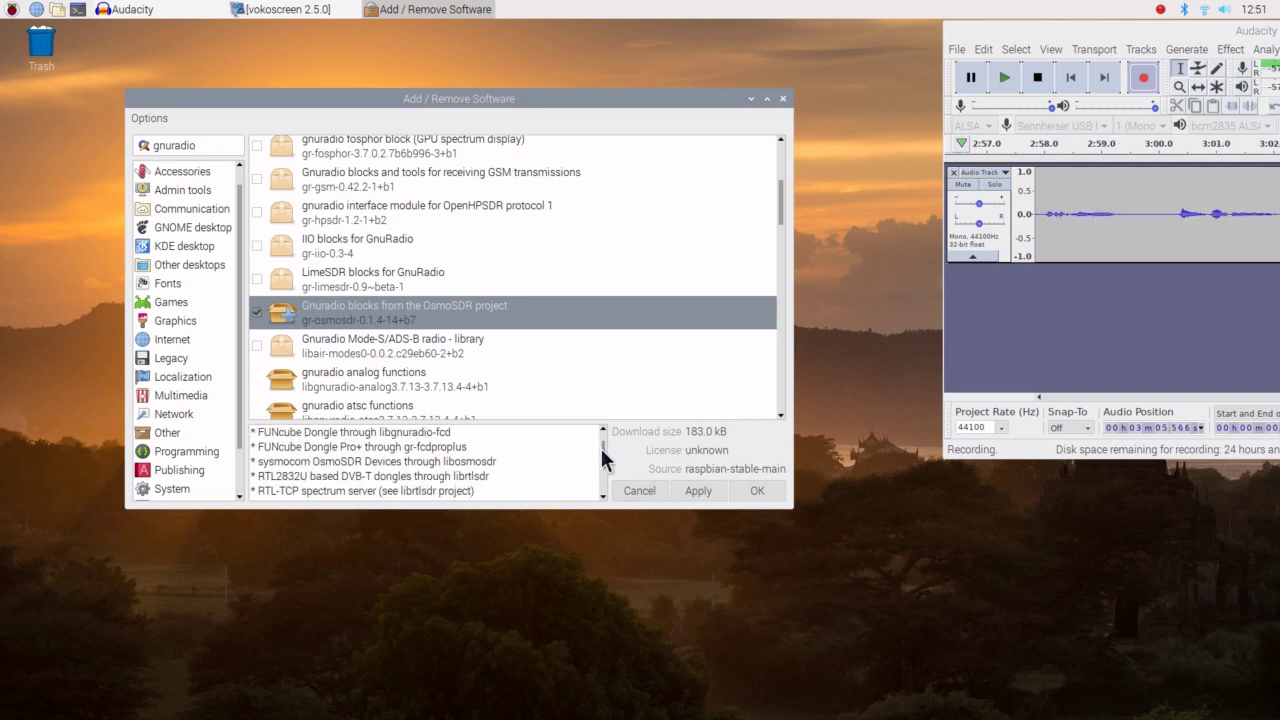
scroll(603, 458, "down", 5)
scroll(595, 495, "down", 3)
scroll(604, 471, "up", 1)
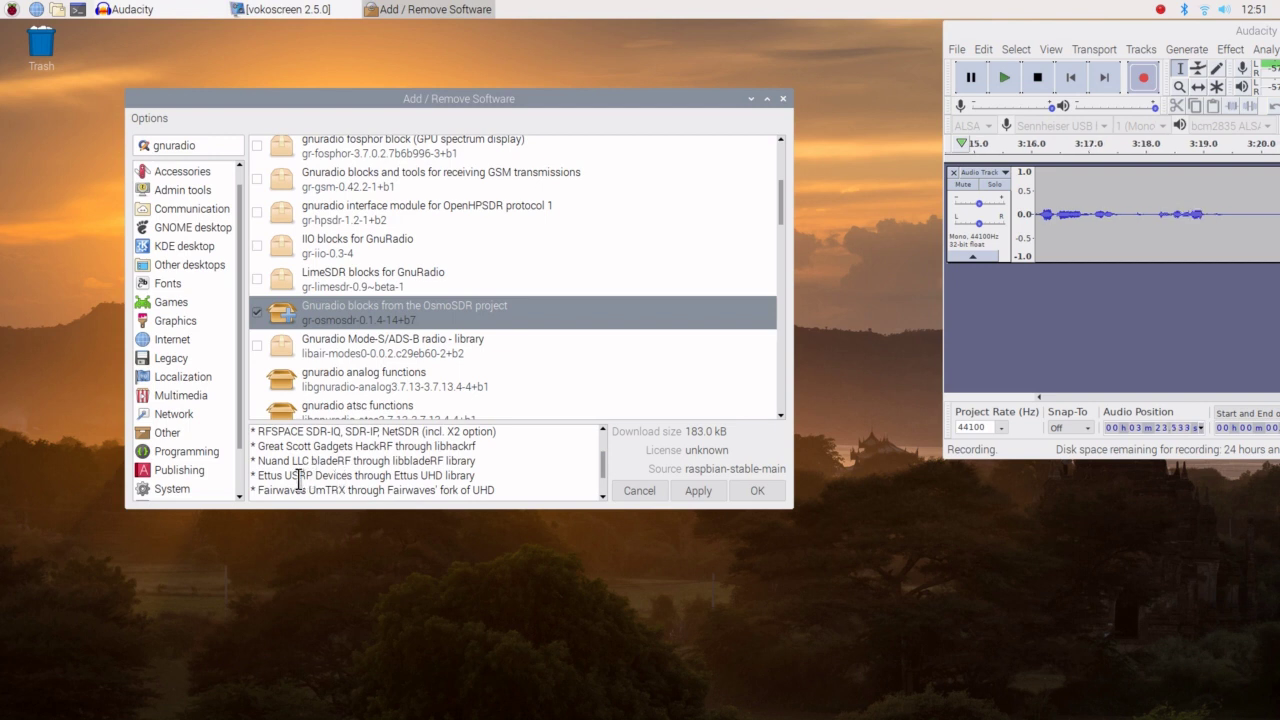
right_click(286, 472)
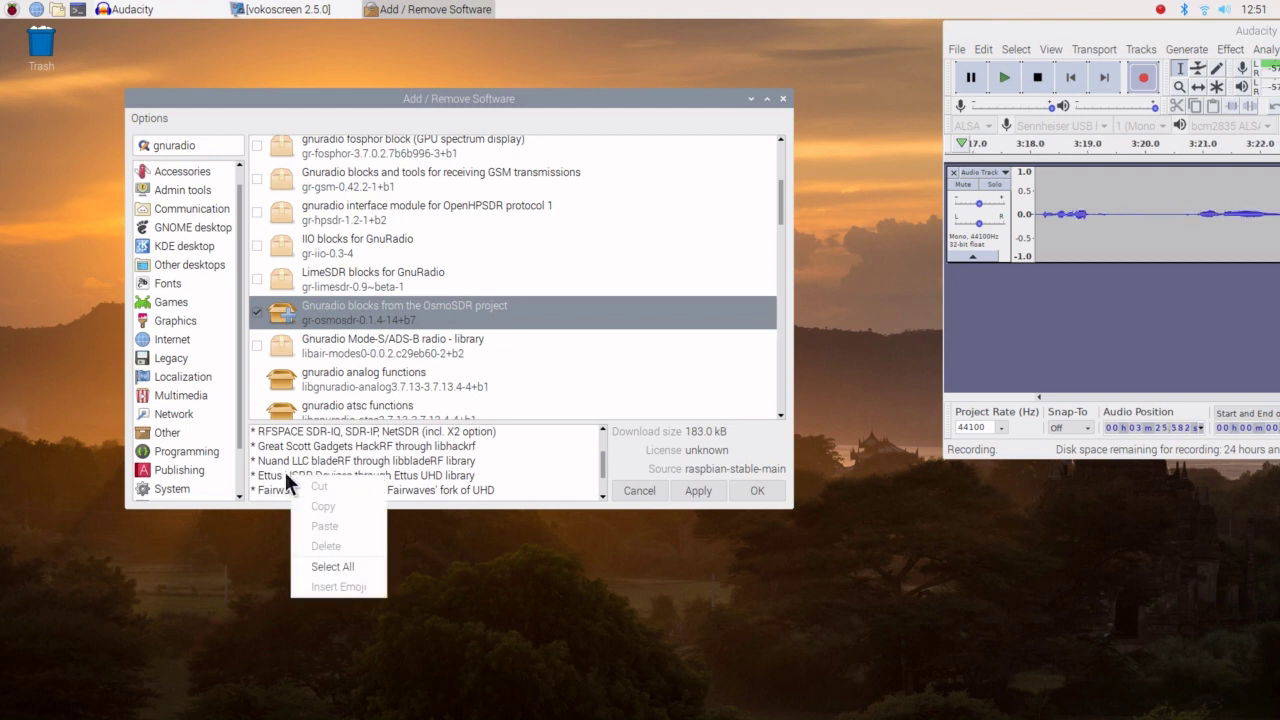
left_click(284, 469)
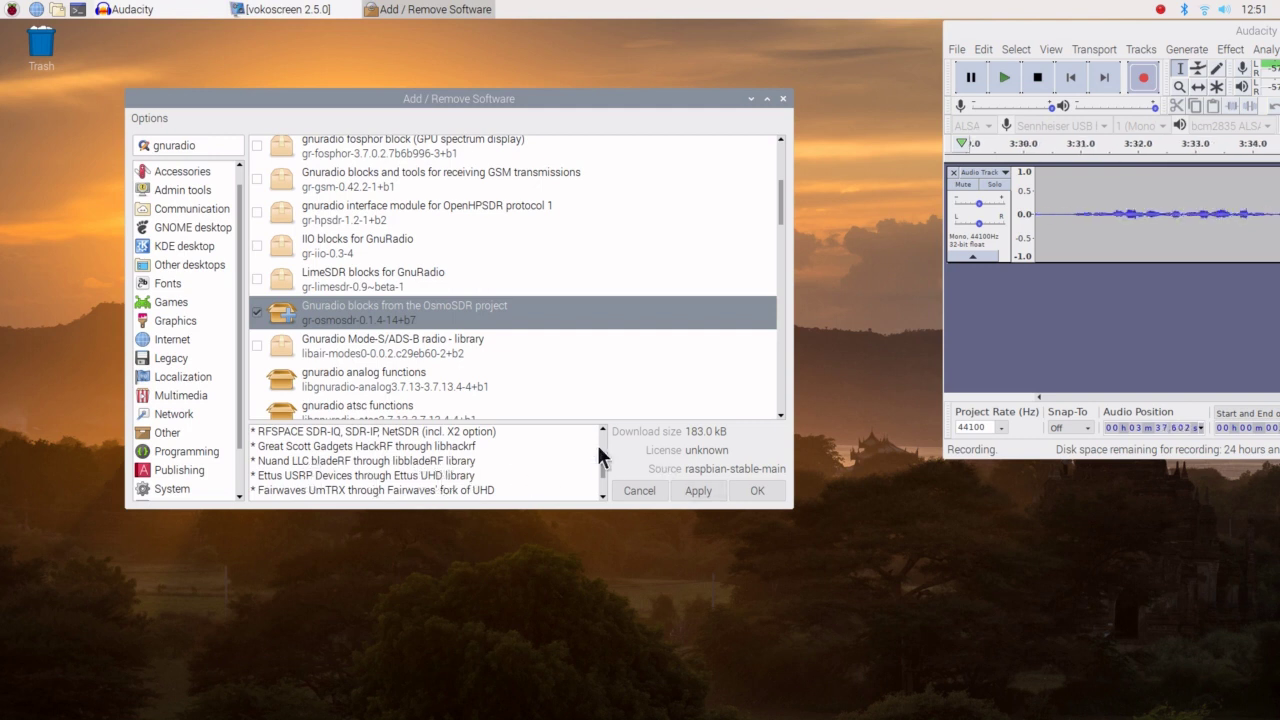
left_click_drag(601, 459, 599, 406)
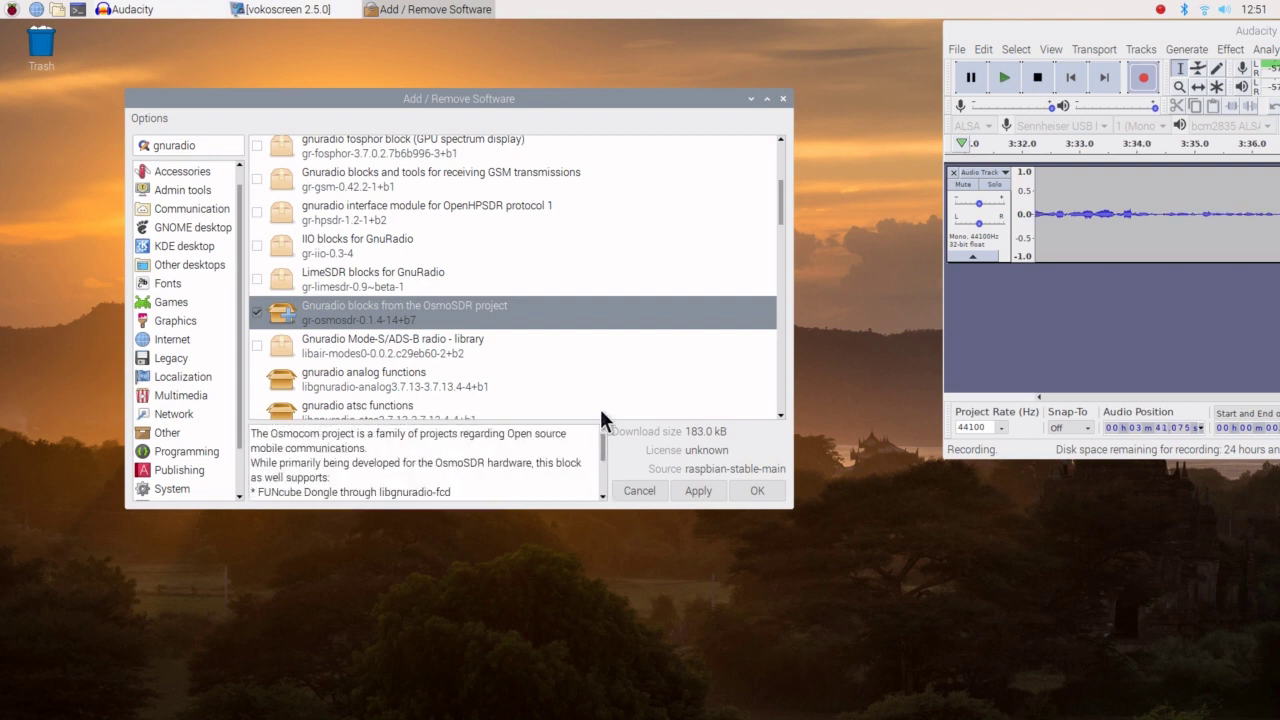
right_click(650, 318)
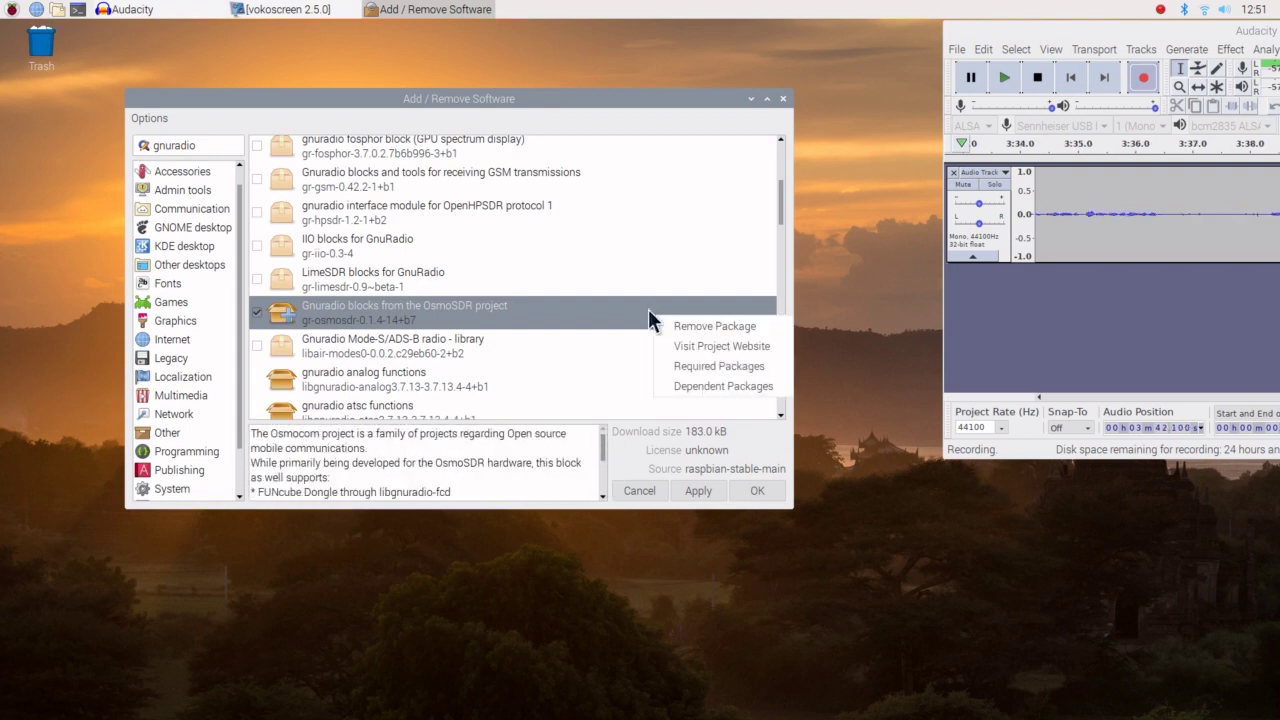
left_click(689, 366)
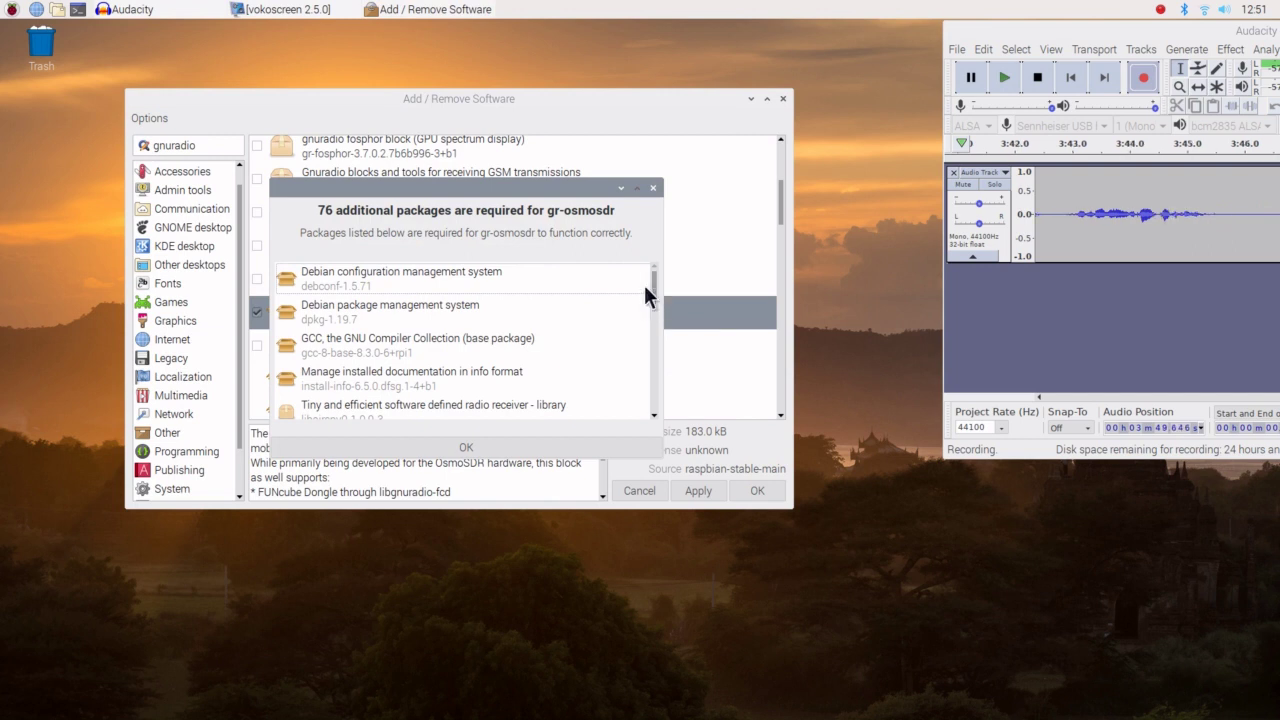
left_click_drag(652, 281, 648, 208)
left_click(471, 444)
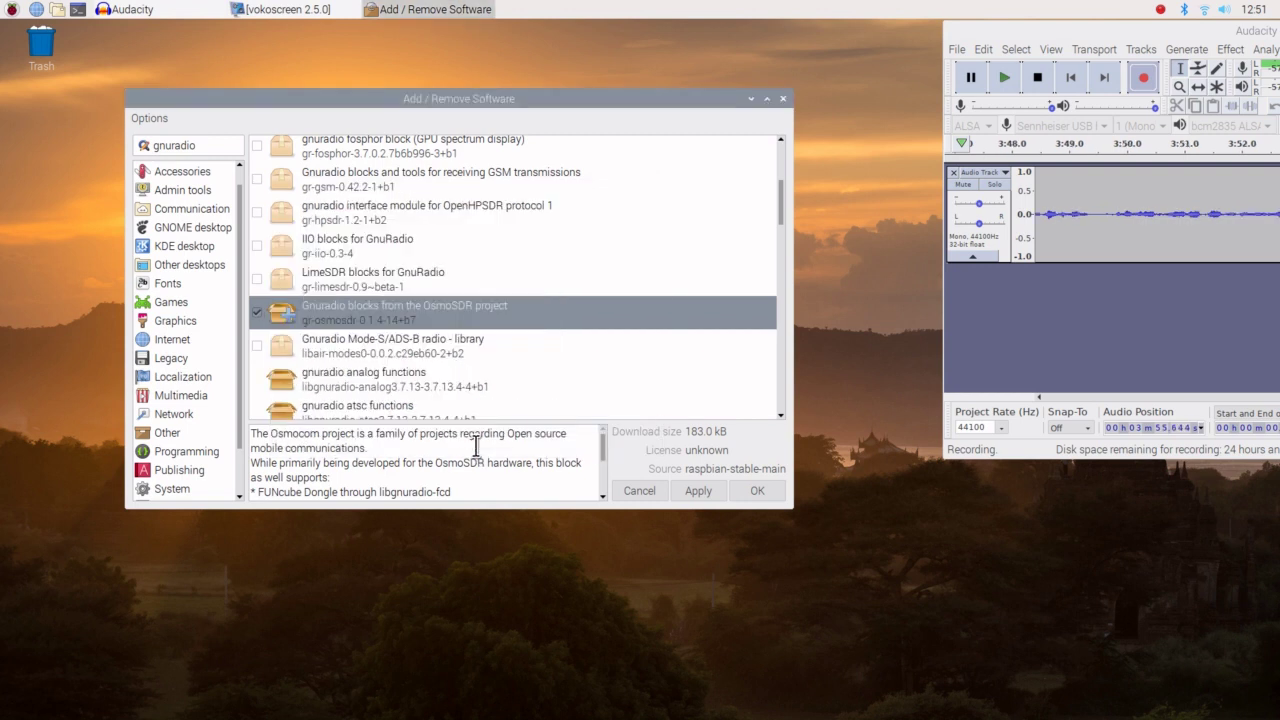
right_click(709, 322)
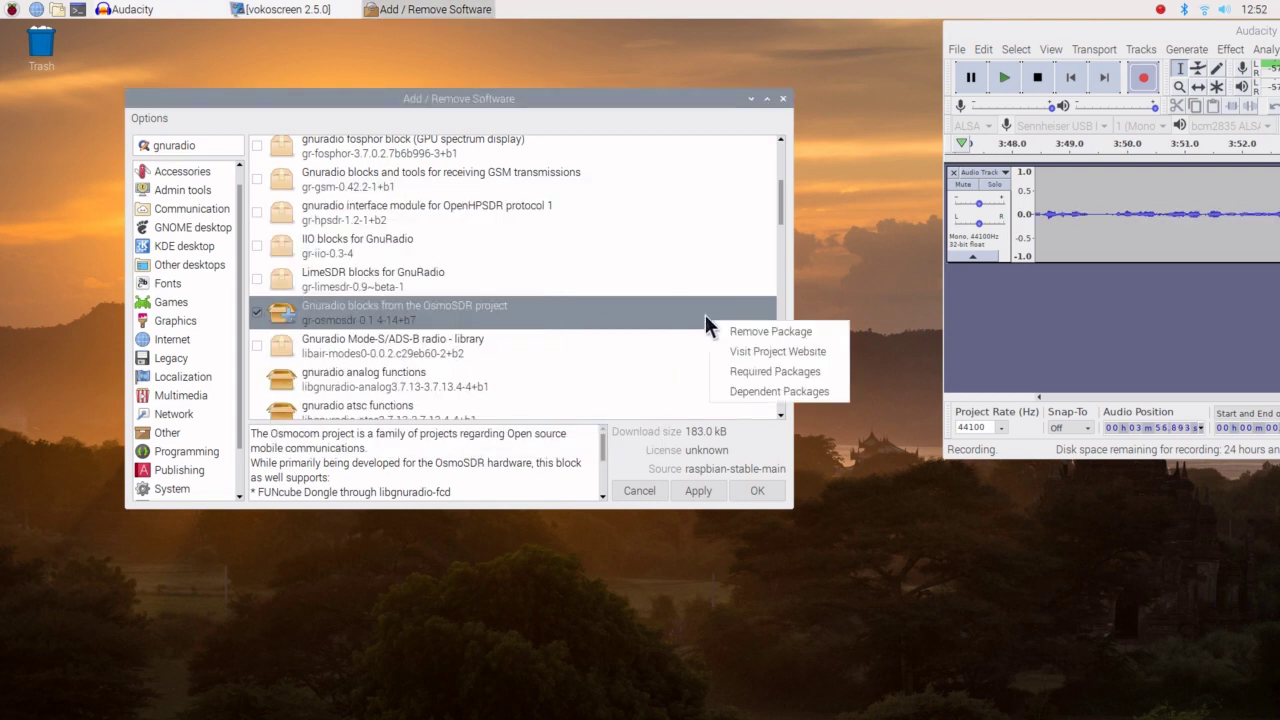
left_click(737, 392)
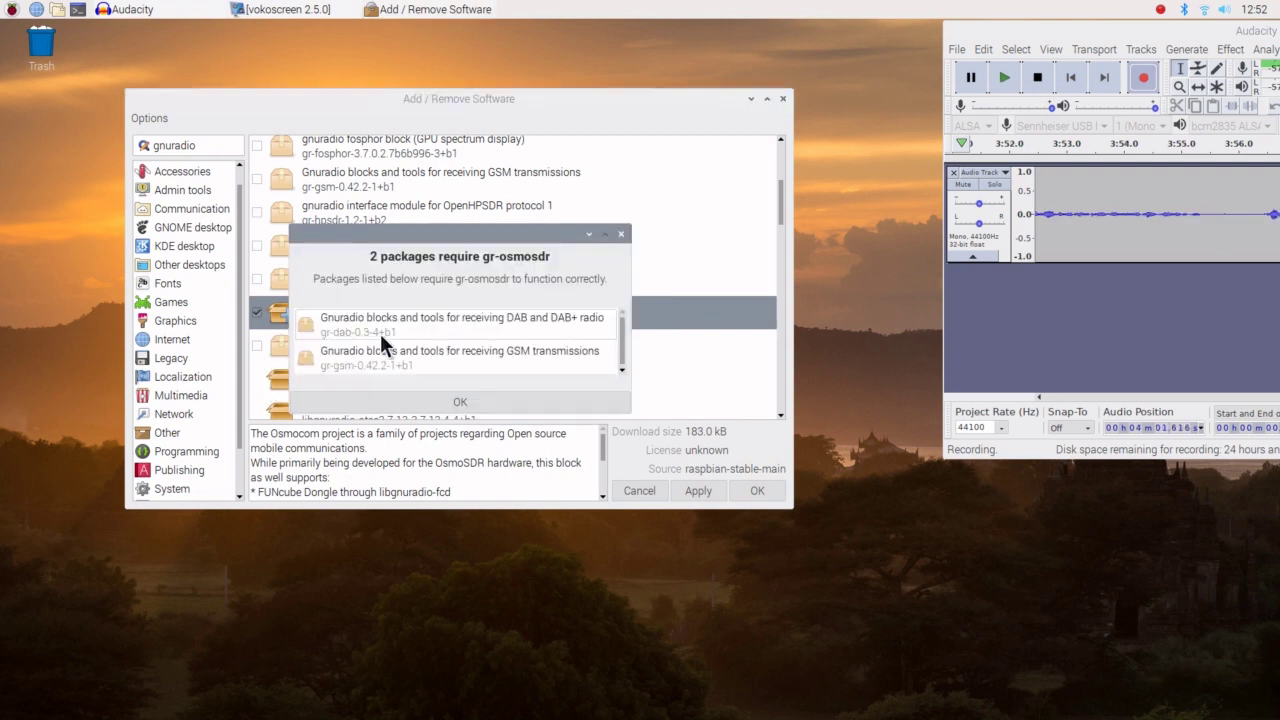
left_click(469, 396)
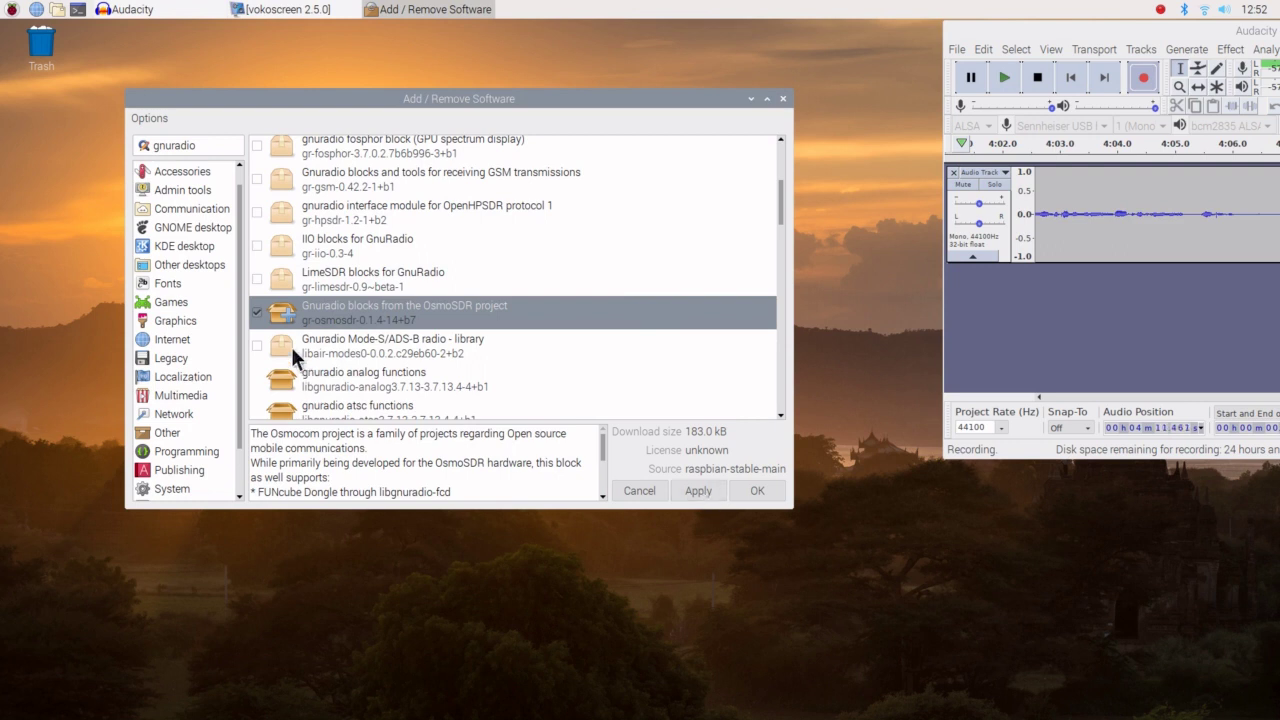
Apply the marked GNU Radio and gr-osmosdr packages, authorise with the account password, then close the installer
left_click(699, 490)
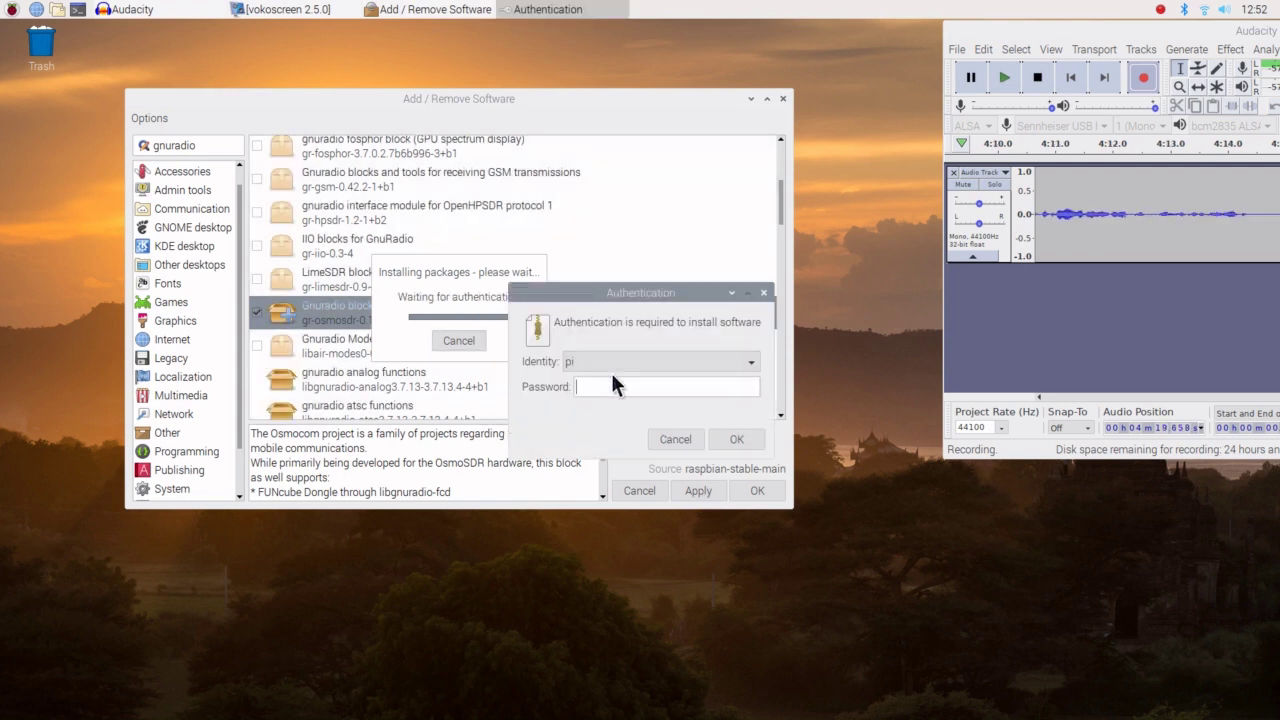
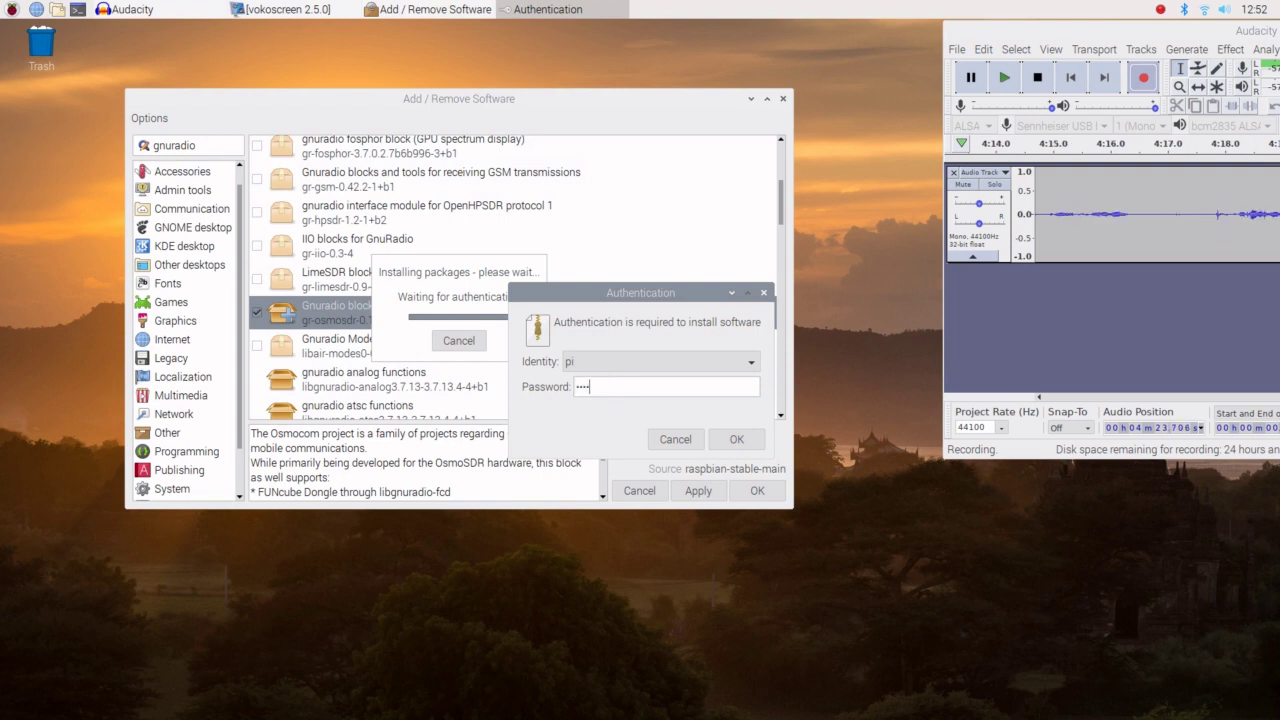
key("Return")
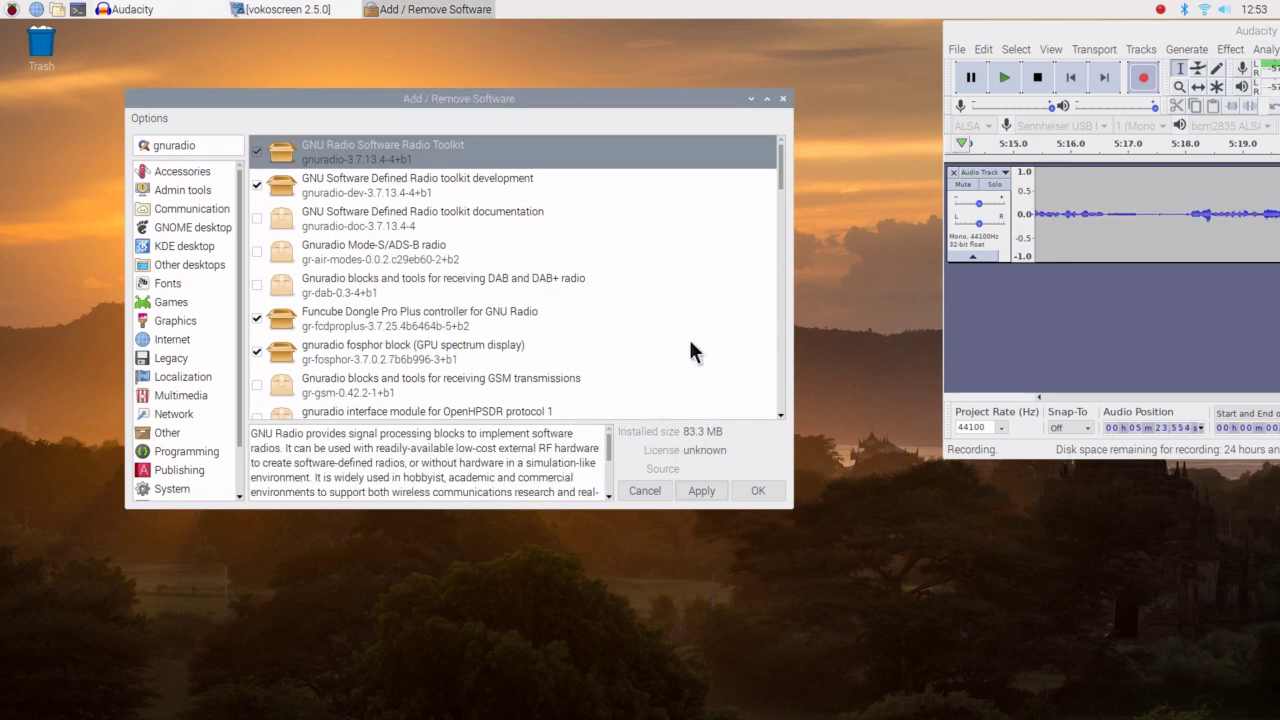
left_click_drag(780, 177, 780, 215)
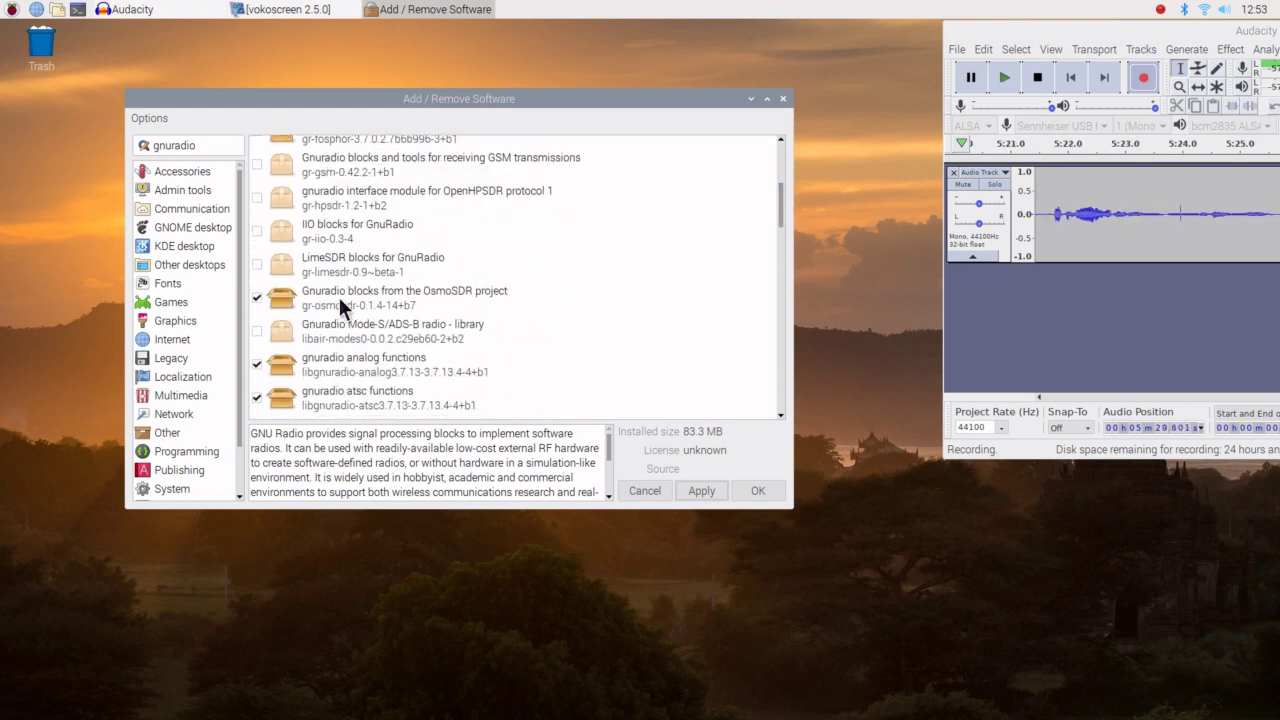
left_click(758, 490)
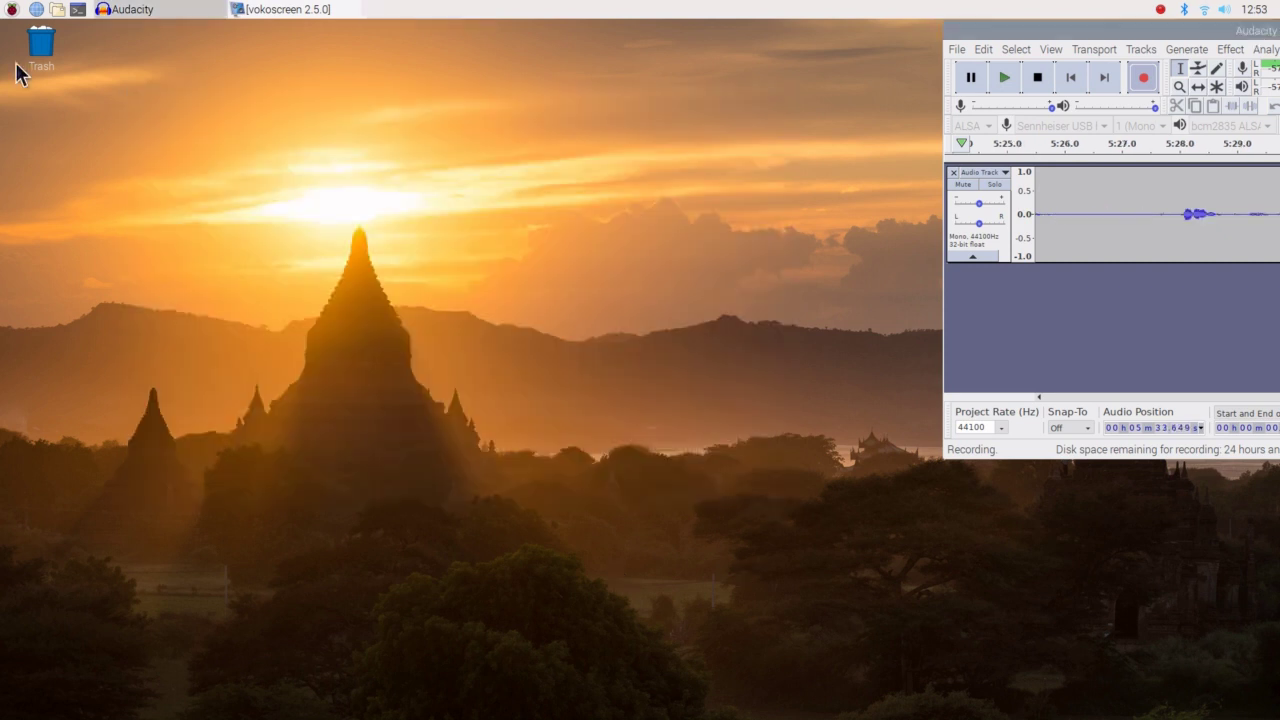
Bring up the Shutdown options dialog from the Raspberry Pi menu
left_click(12, 9)
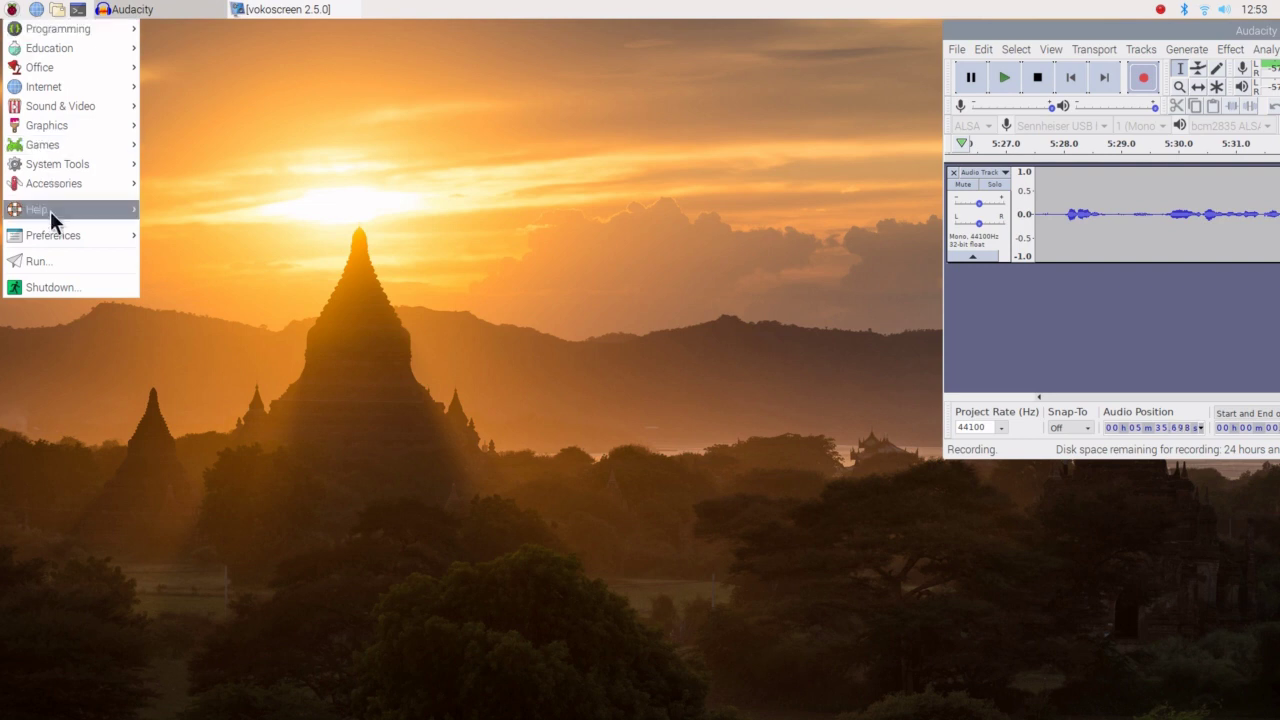
left_click(75, 290)
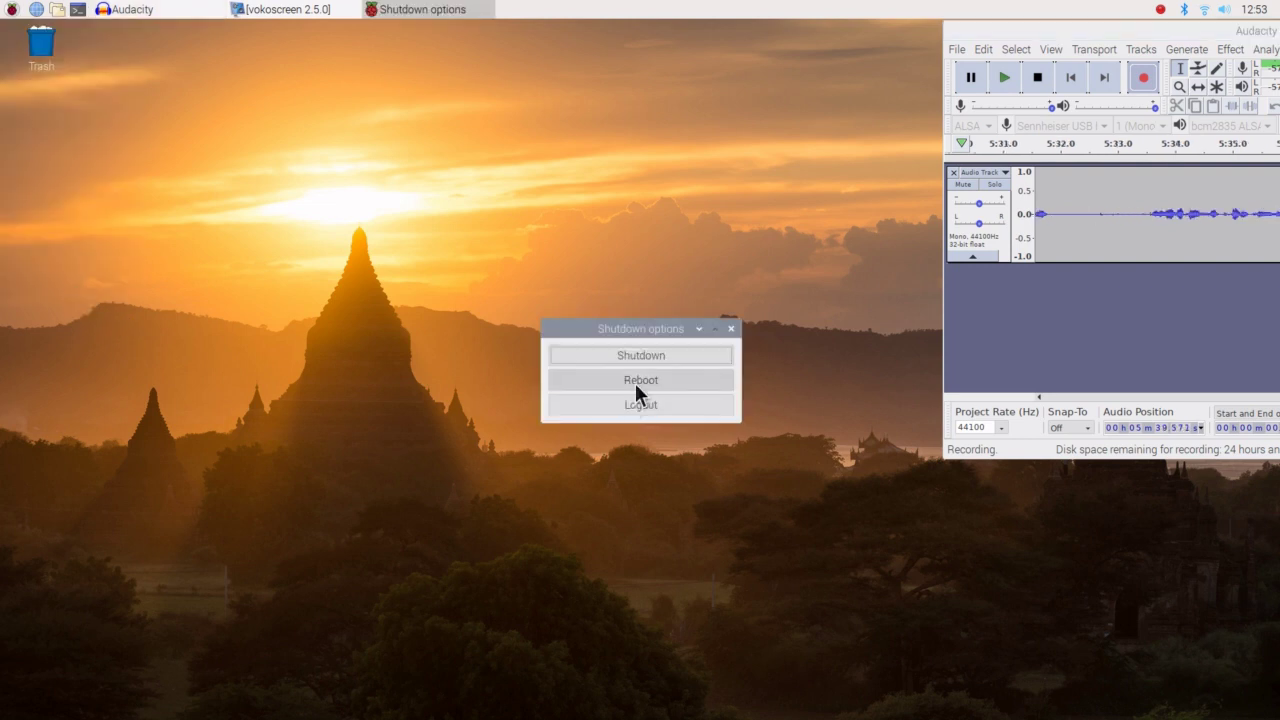